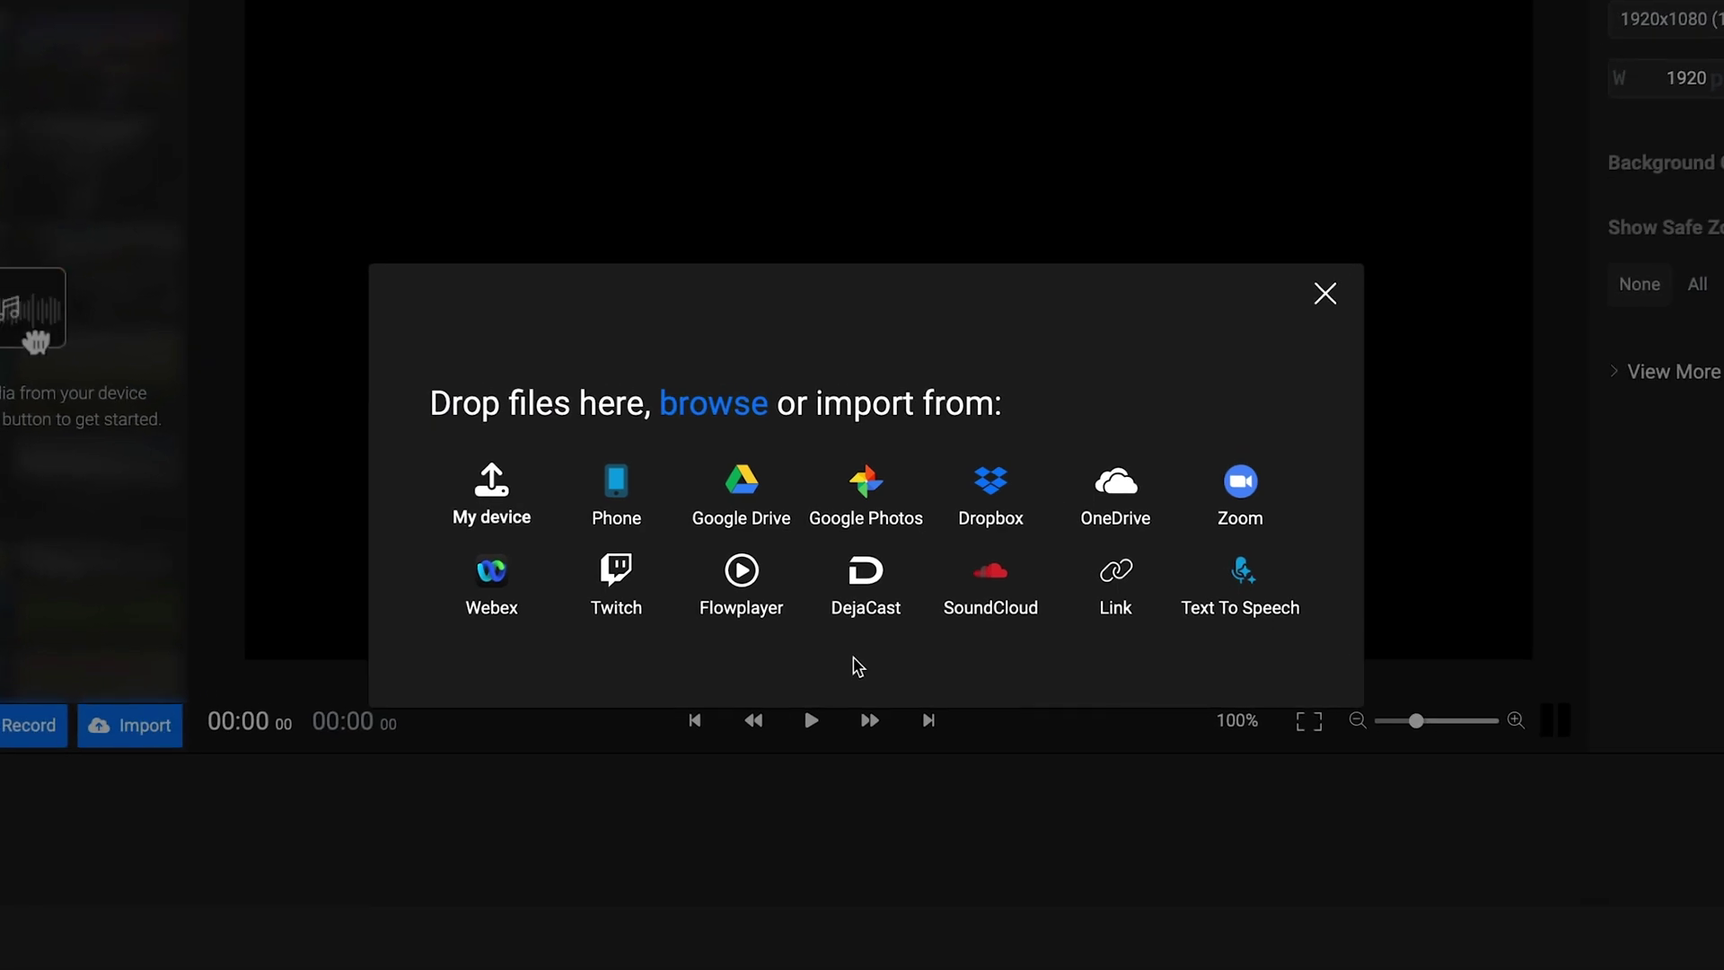
- Open Flixier's AI Text to Speech window to create a voiceover from text
left_click(1213, 583)
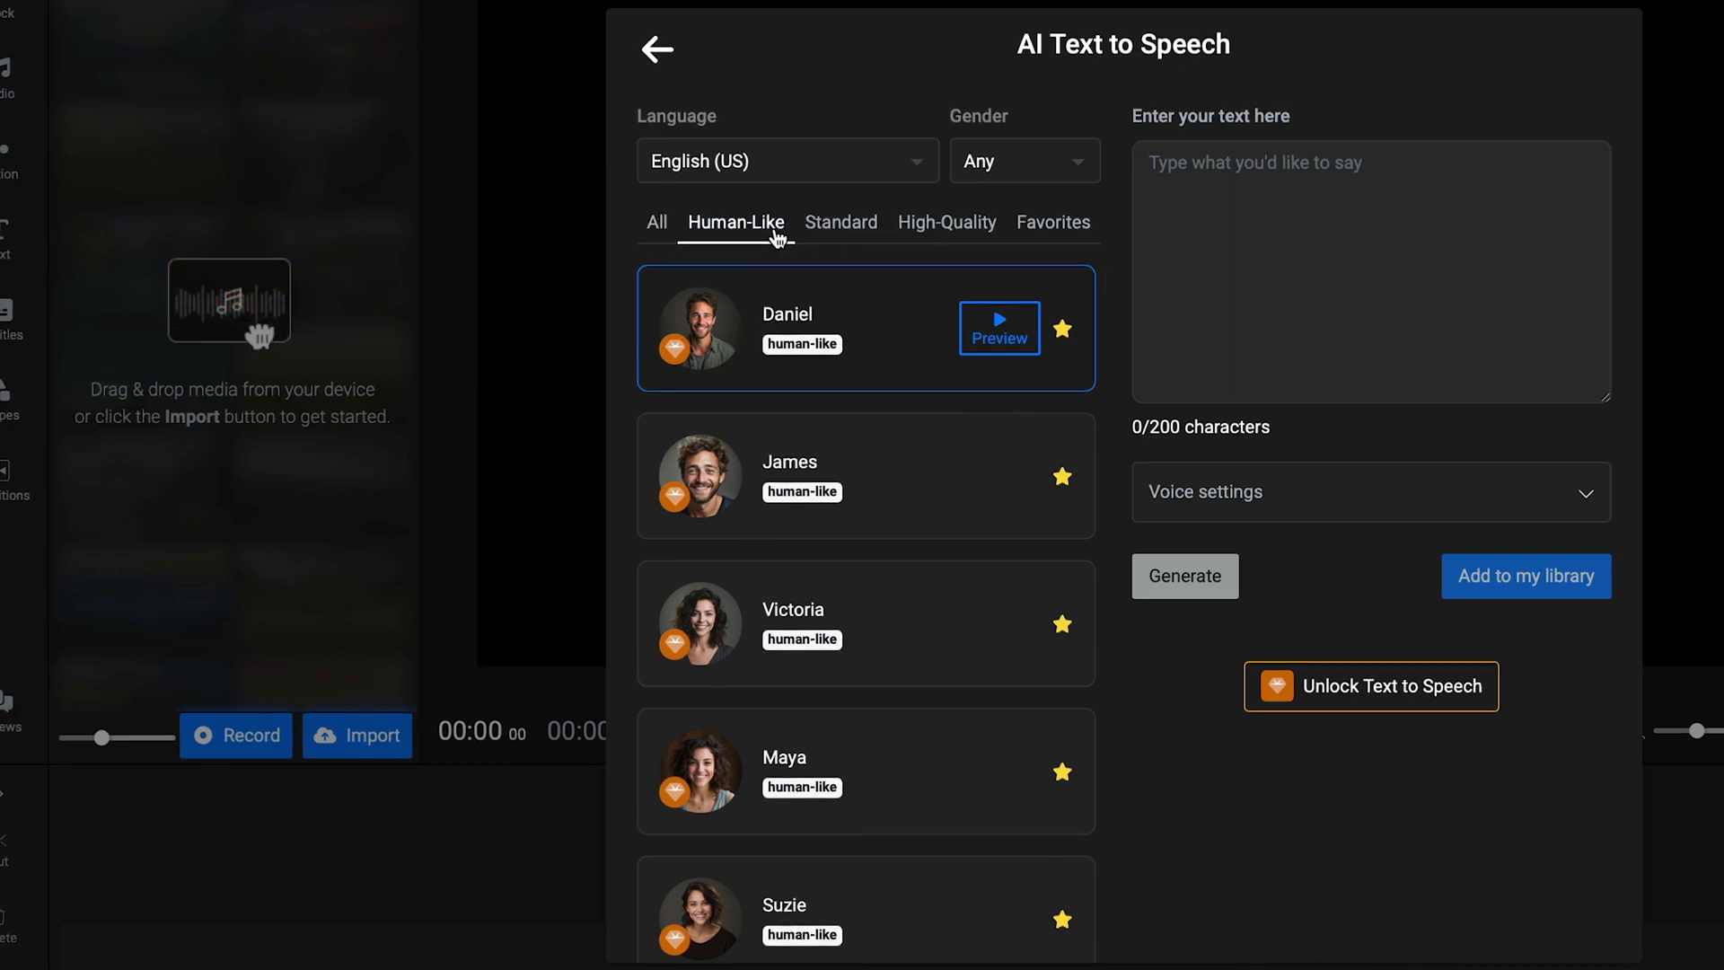
- Browse the list of human-like text-to-speech voices
scroll(904, 458, "down", 8)
scroll(916, 511, "down", 7)
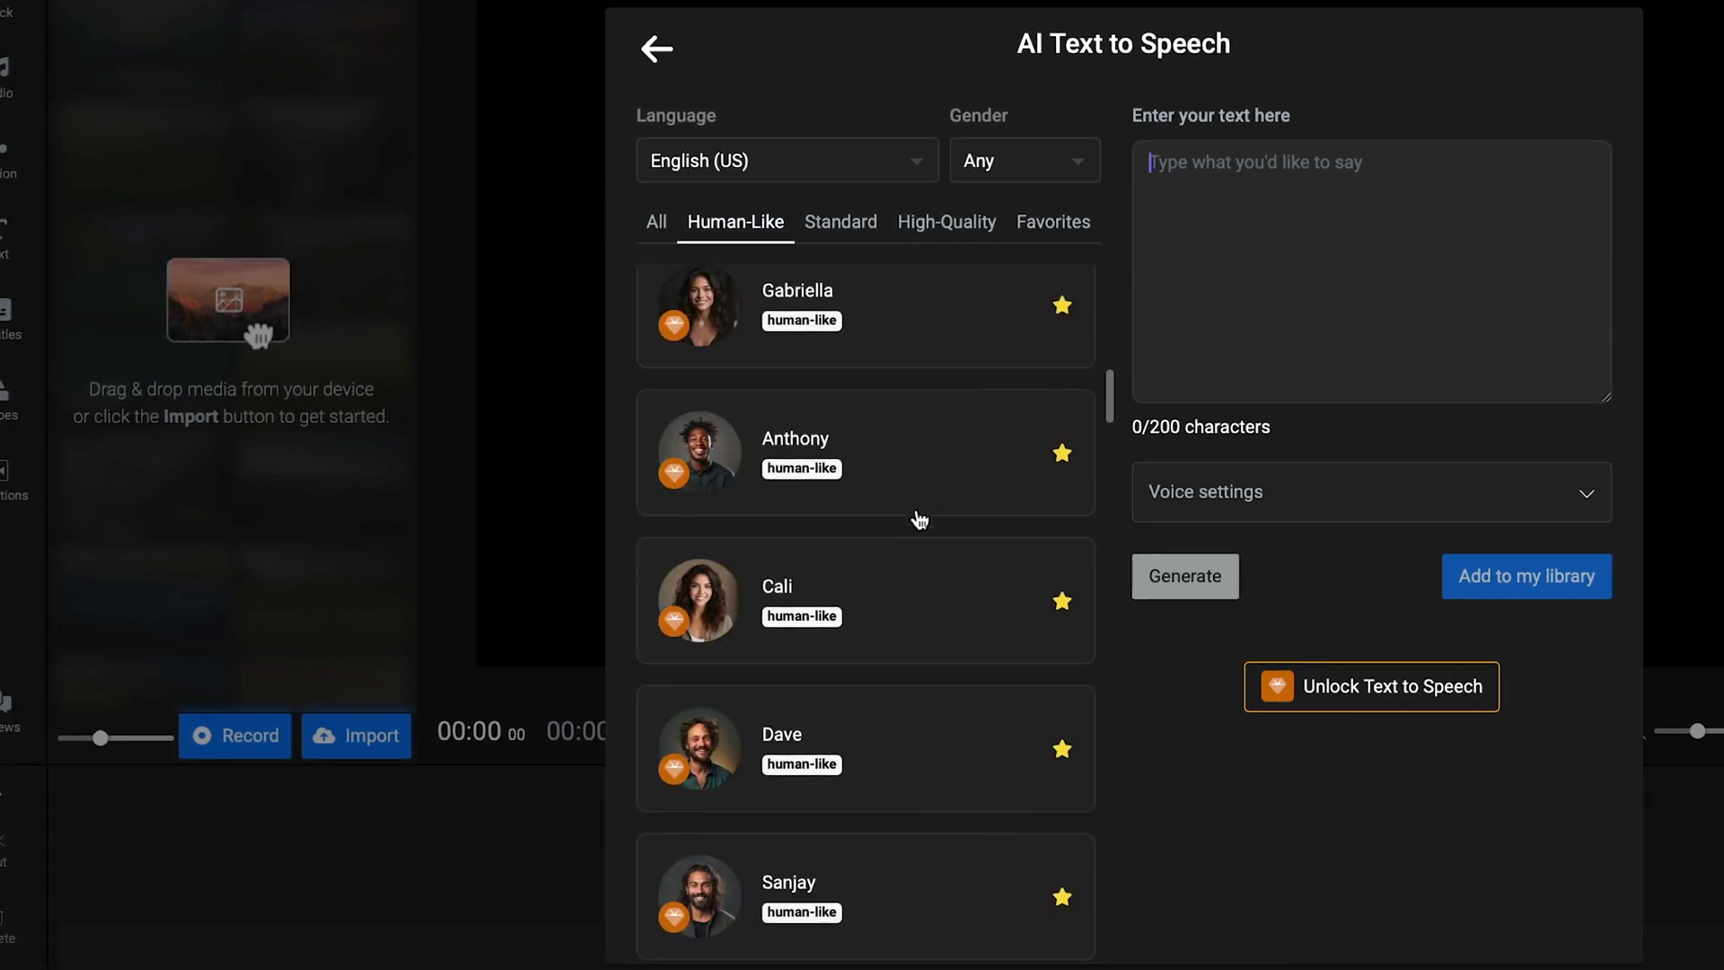
scroll(918, 519, "down", 15)
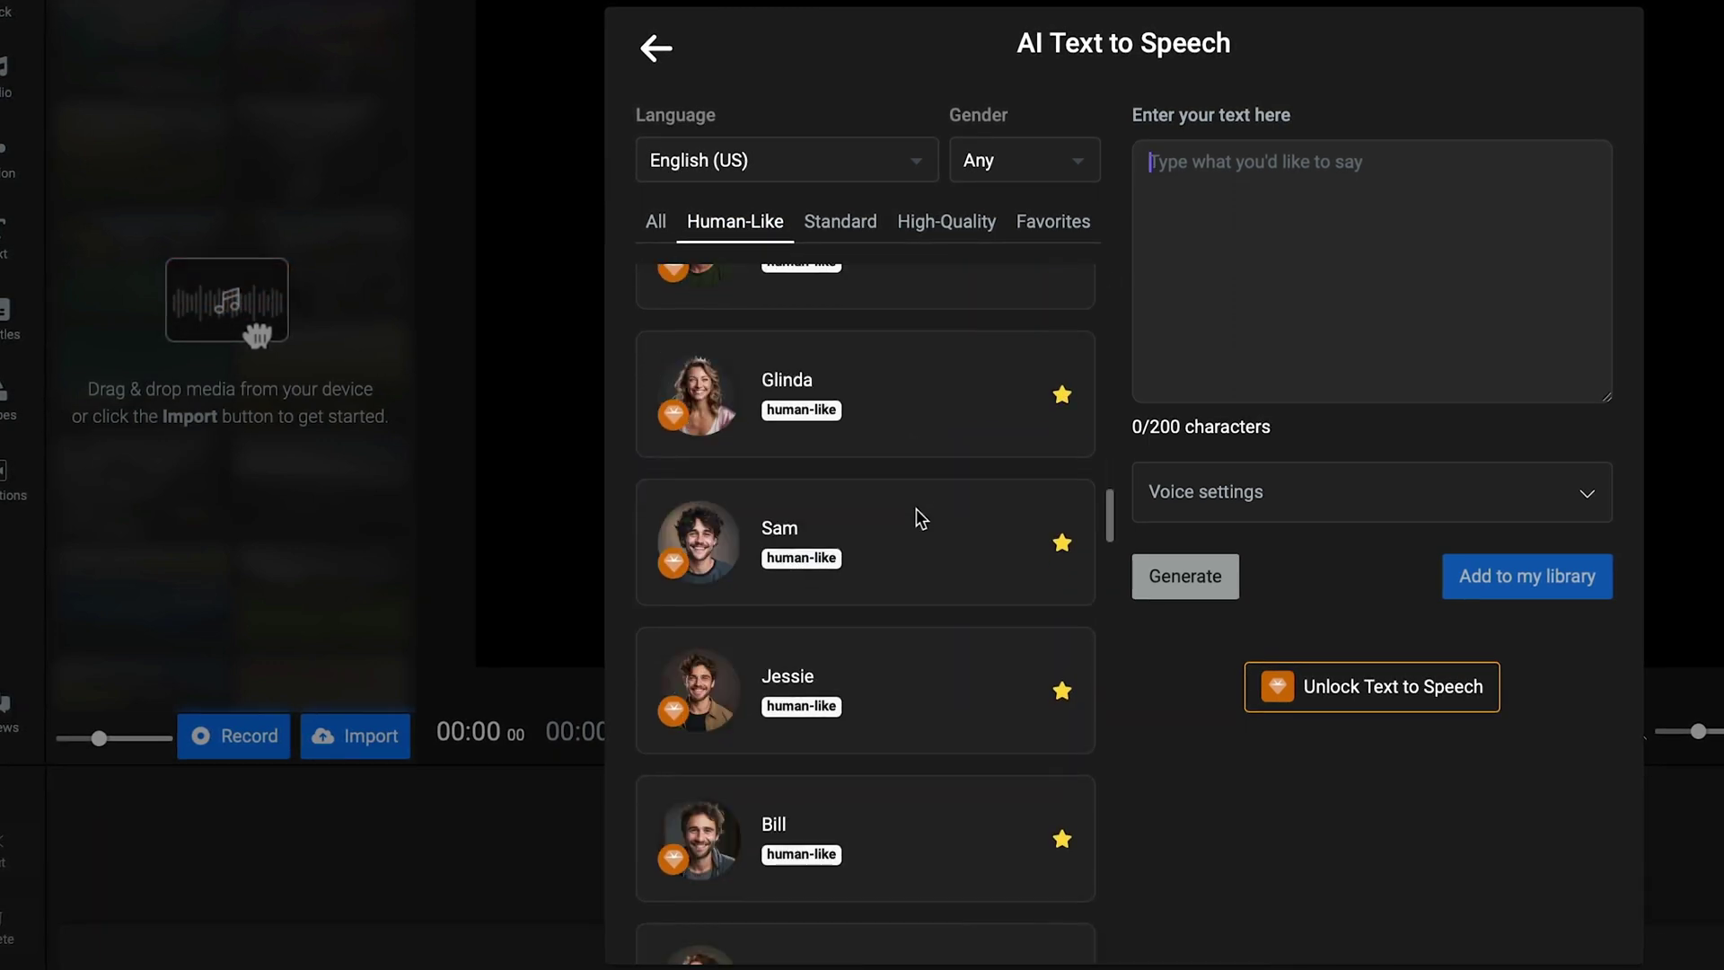
scroll(918, 518, "down", 15)
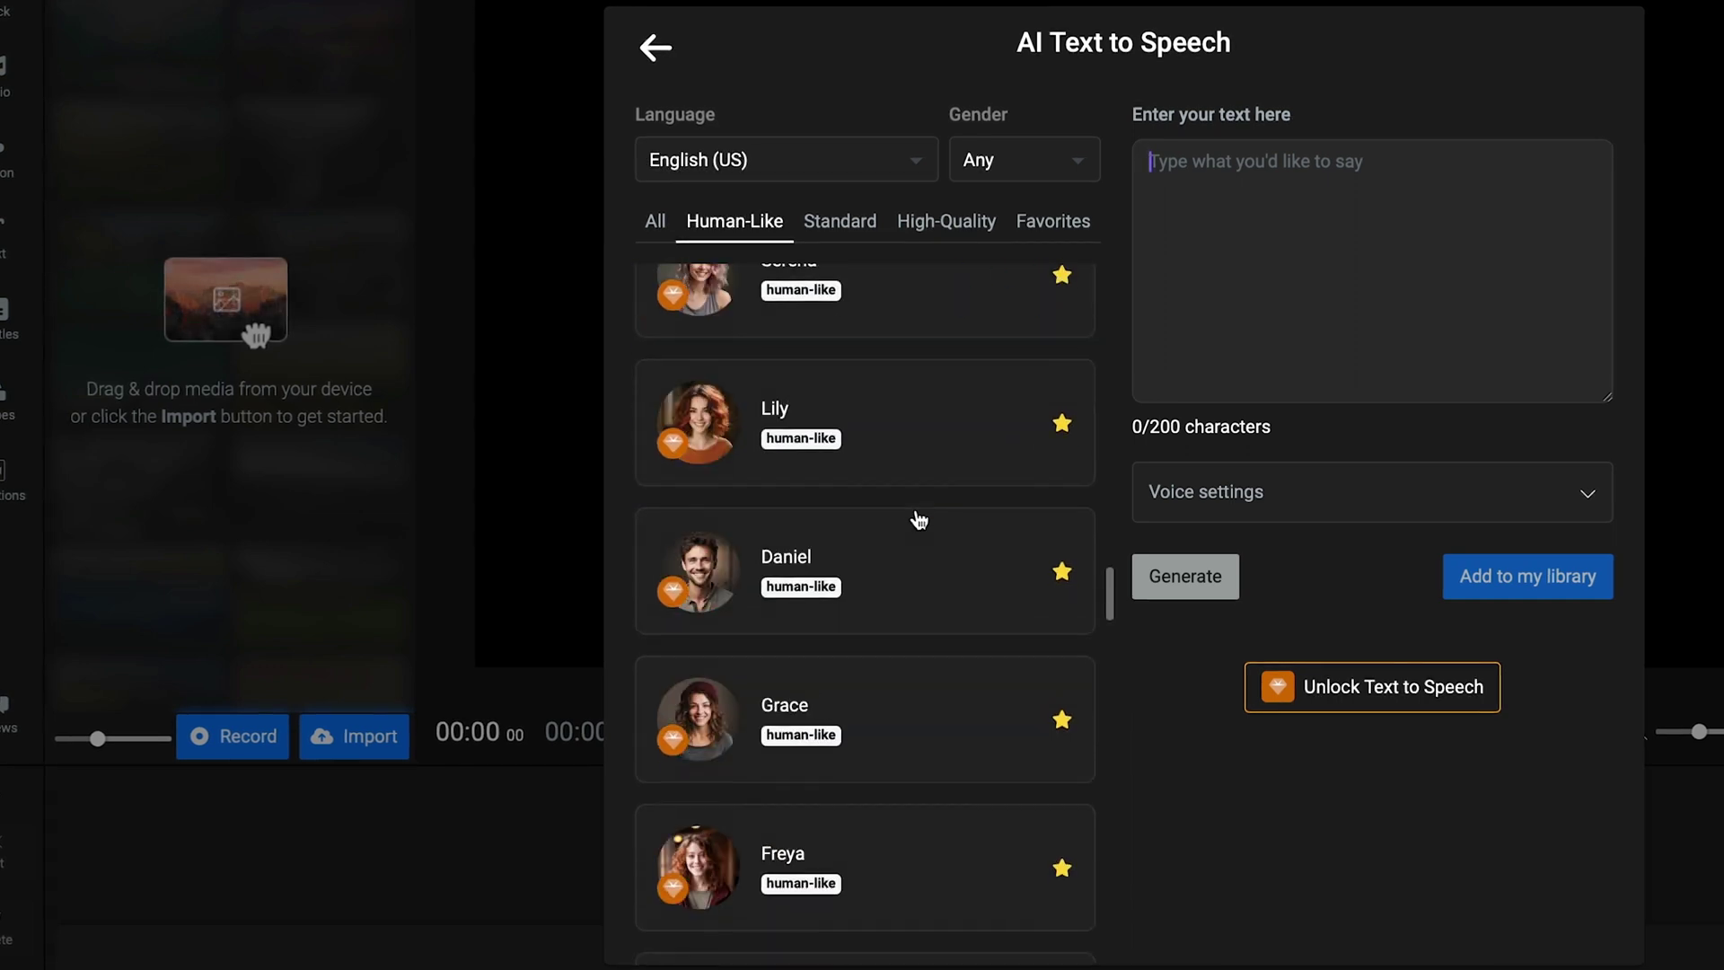
scroll(918, 519, "down", 5)
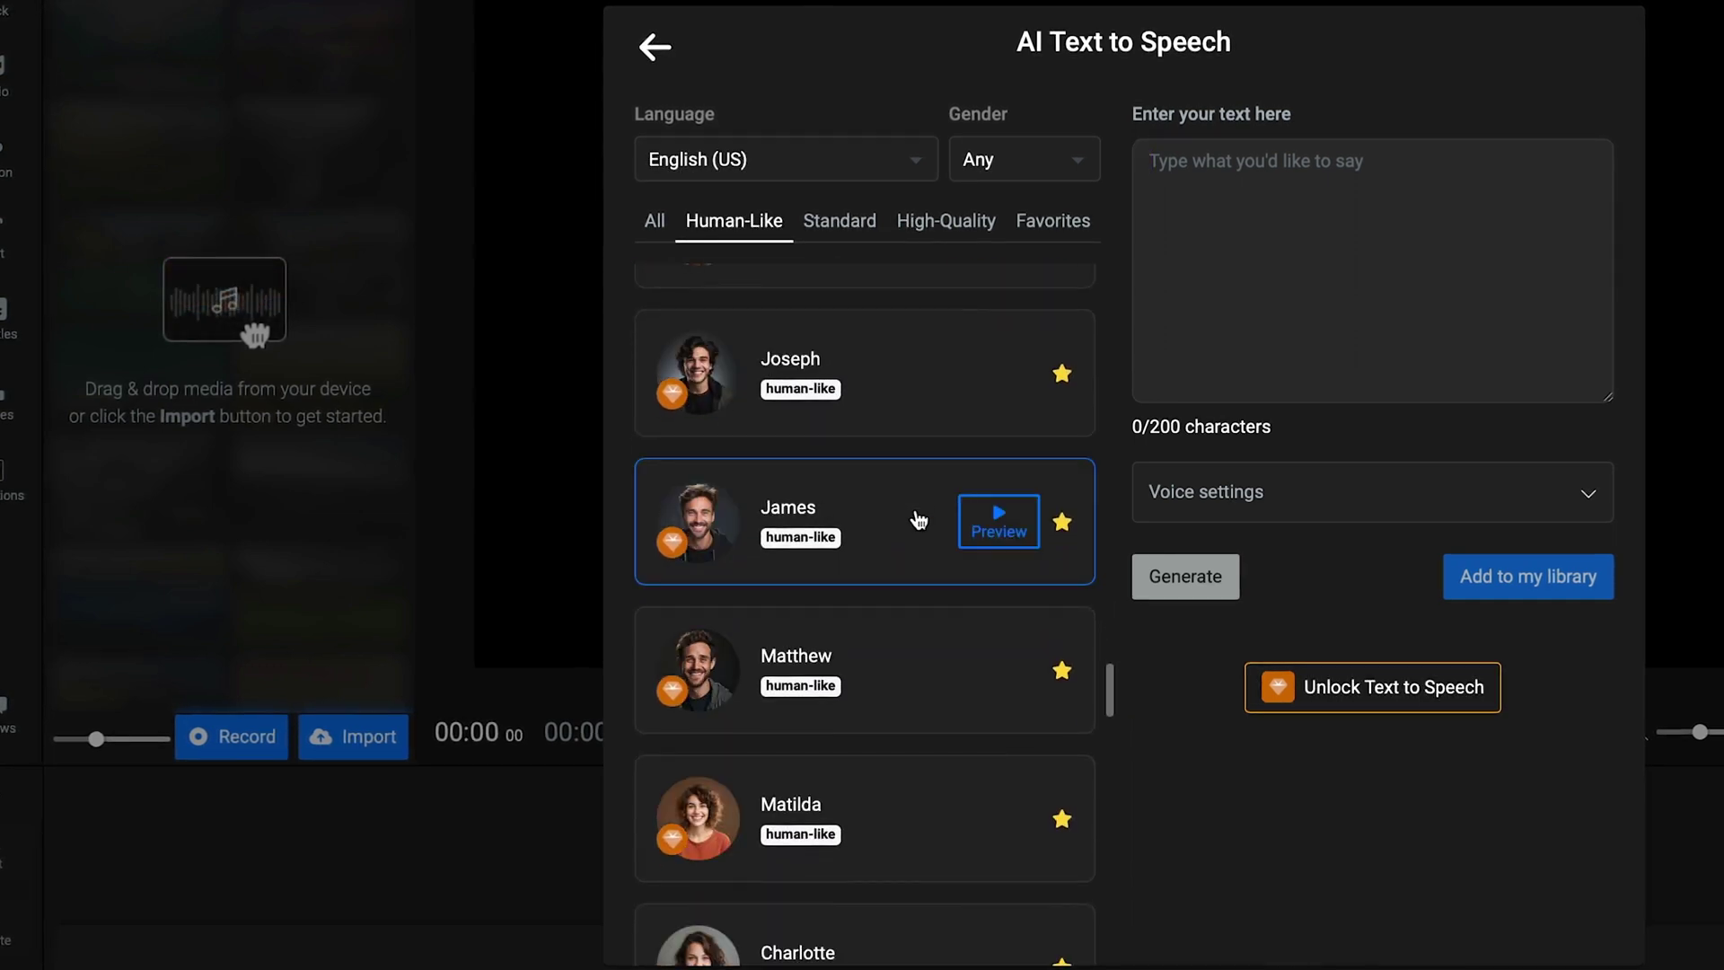
scroll(918, 519, "down", 8)
scroll(918, 519, "down", 3)
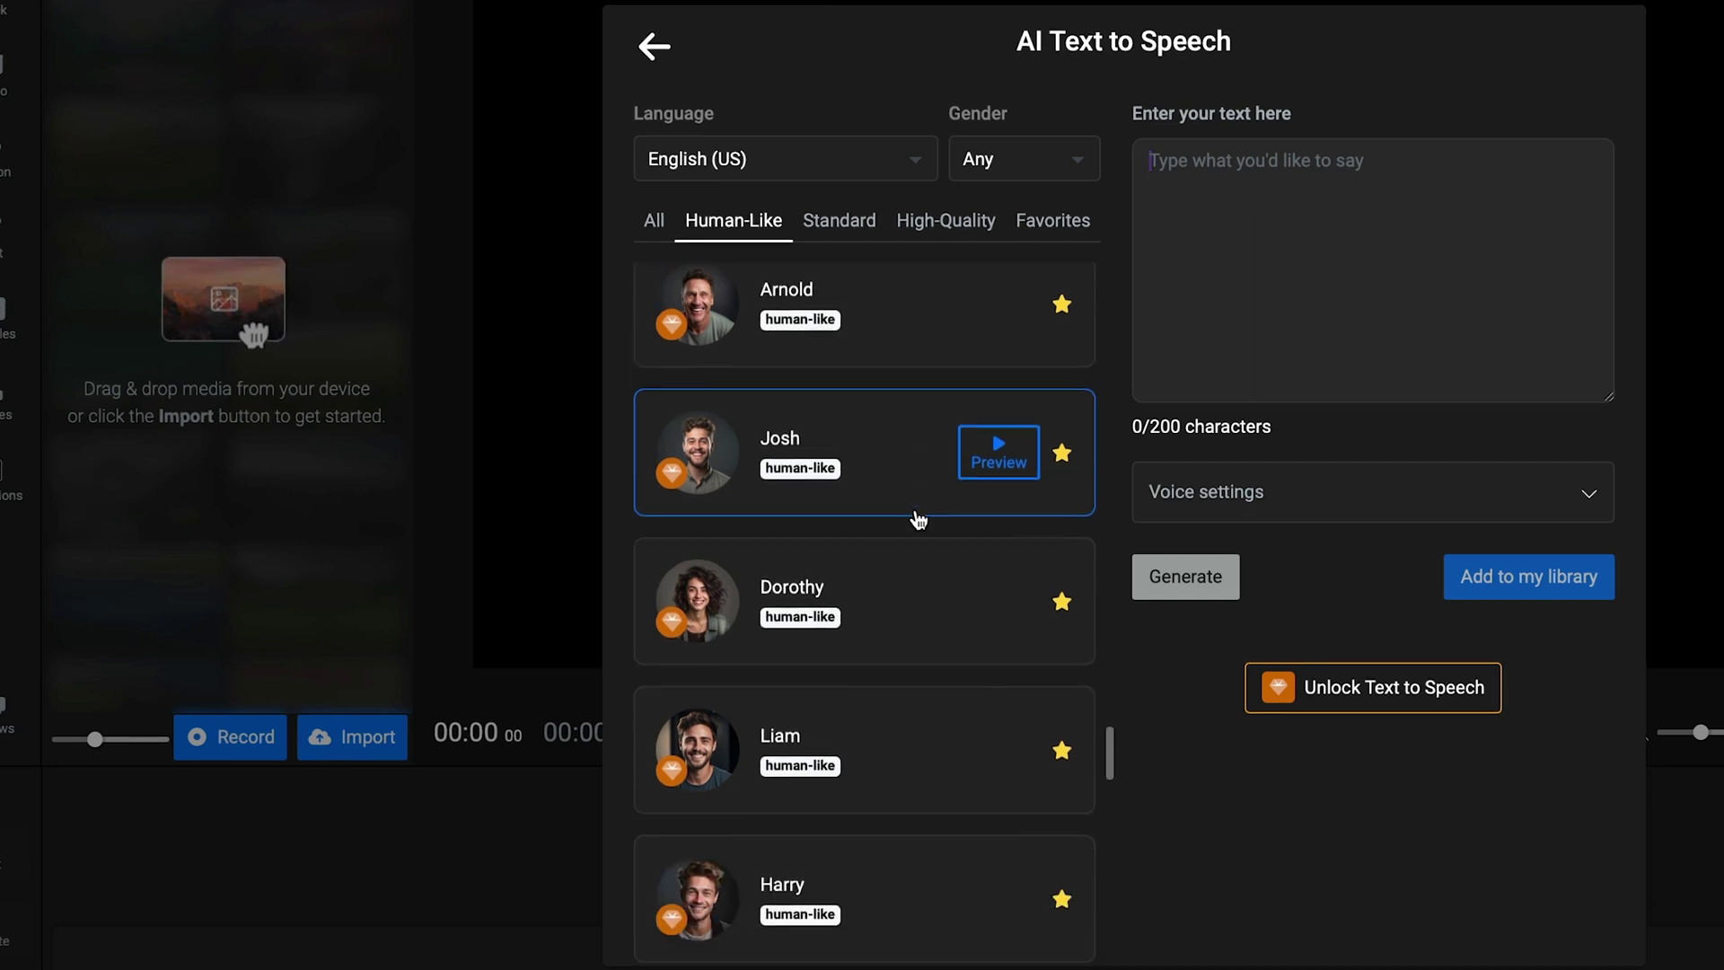
- Keep the voice language at English (US) and gender at Any, then review the voices
left_click(770, 165)
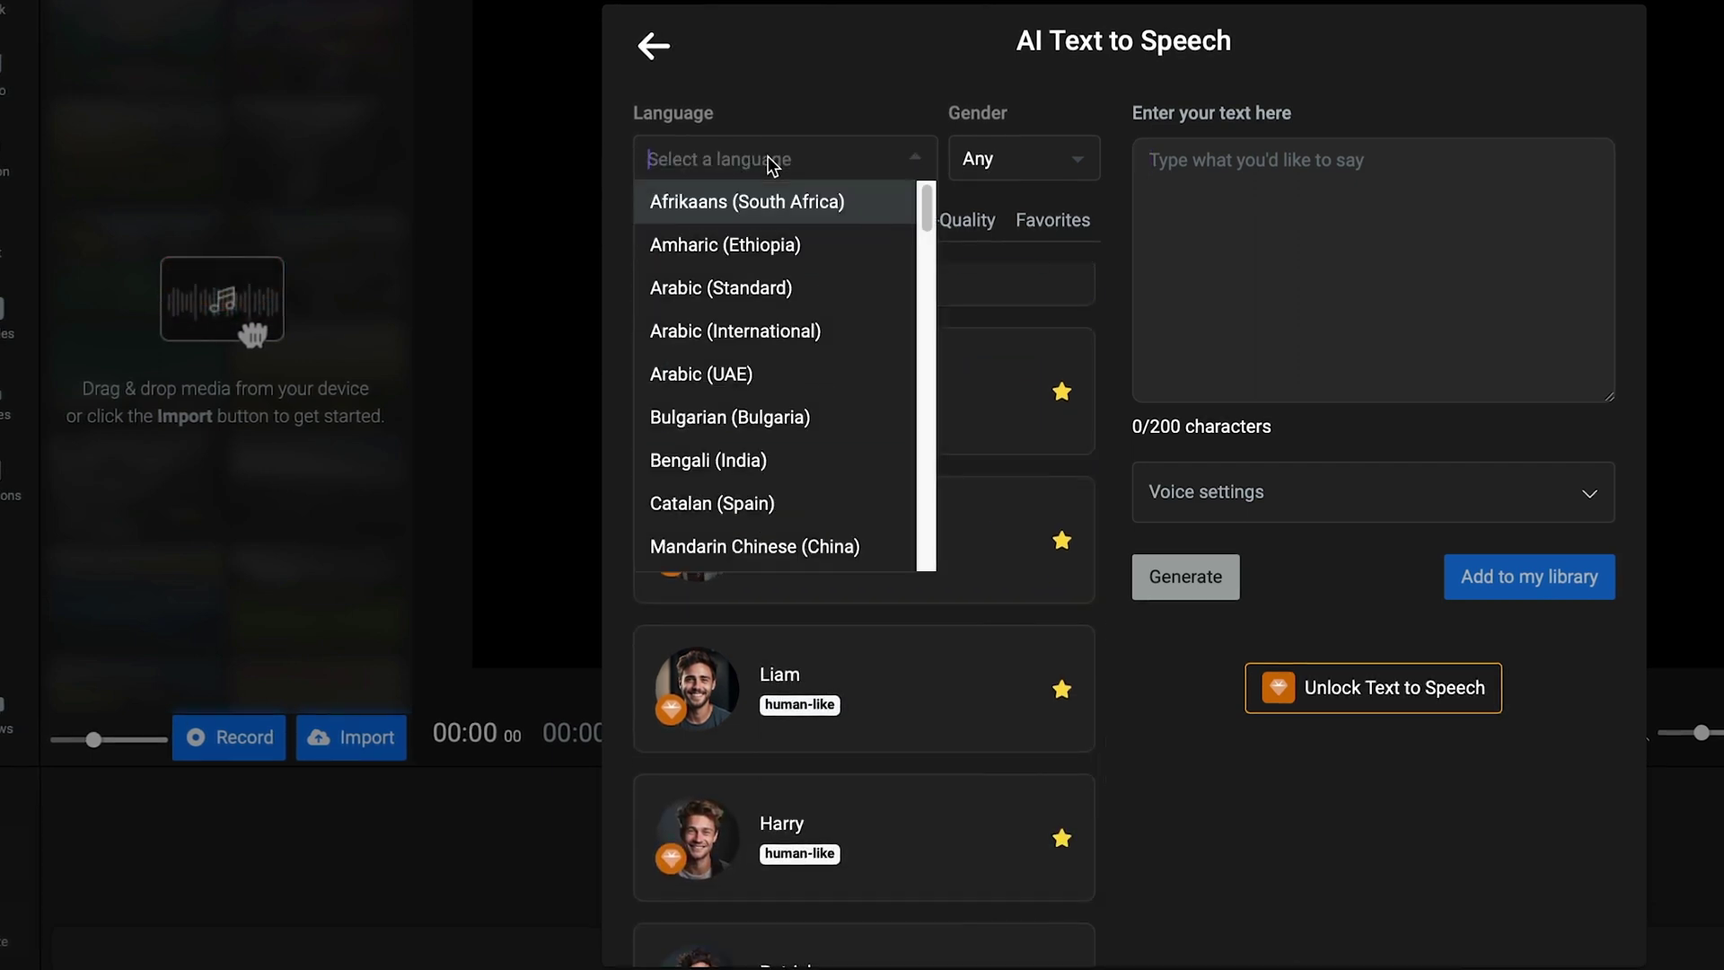
left_click_drag(923, 202, 924, 294)
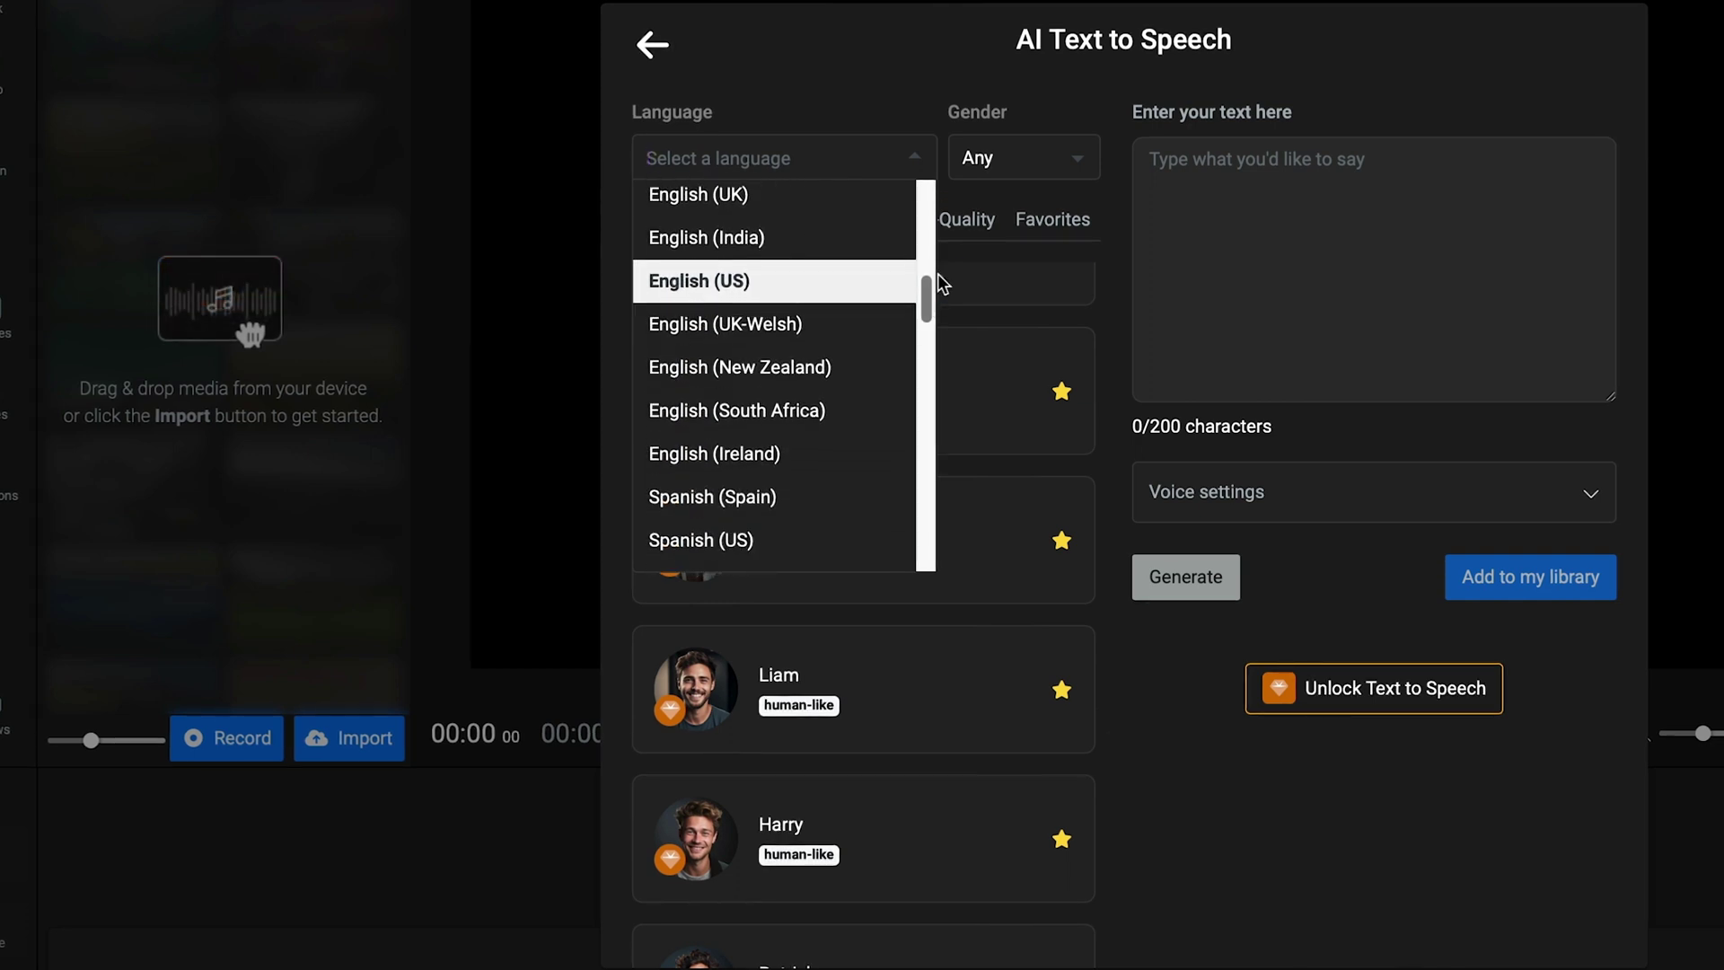
left_click(1032, 160)
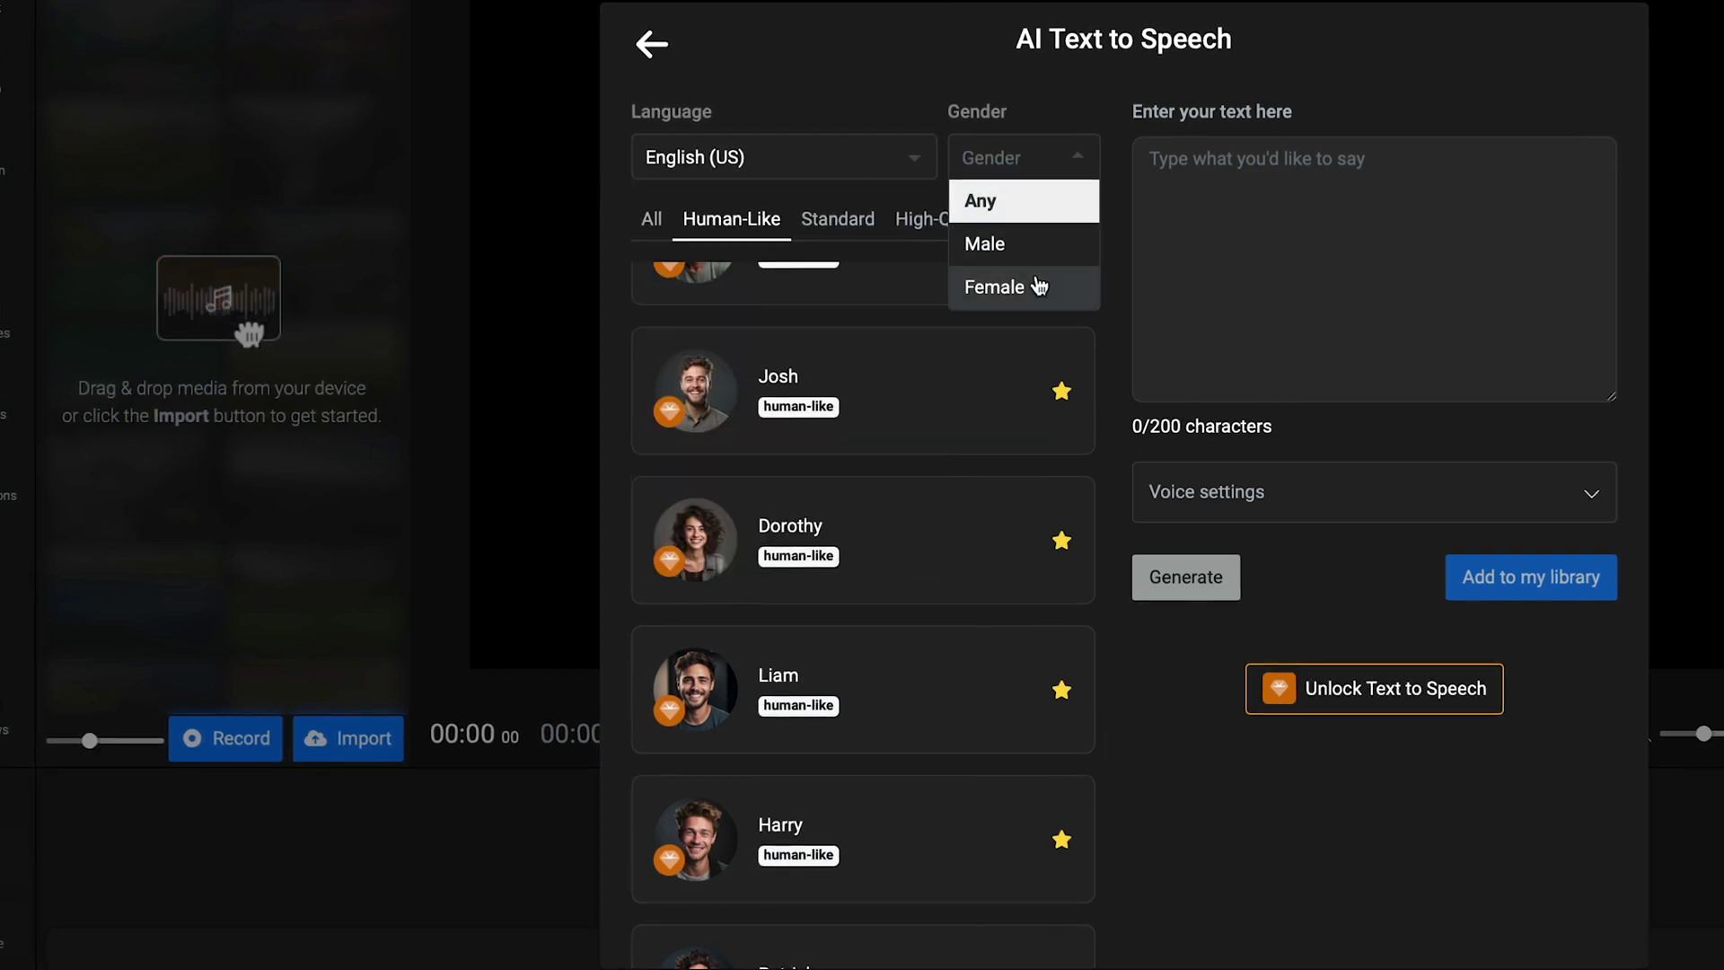
left_click(950, 449)
scroll(938, 458, "down", 15)
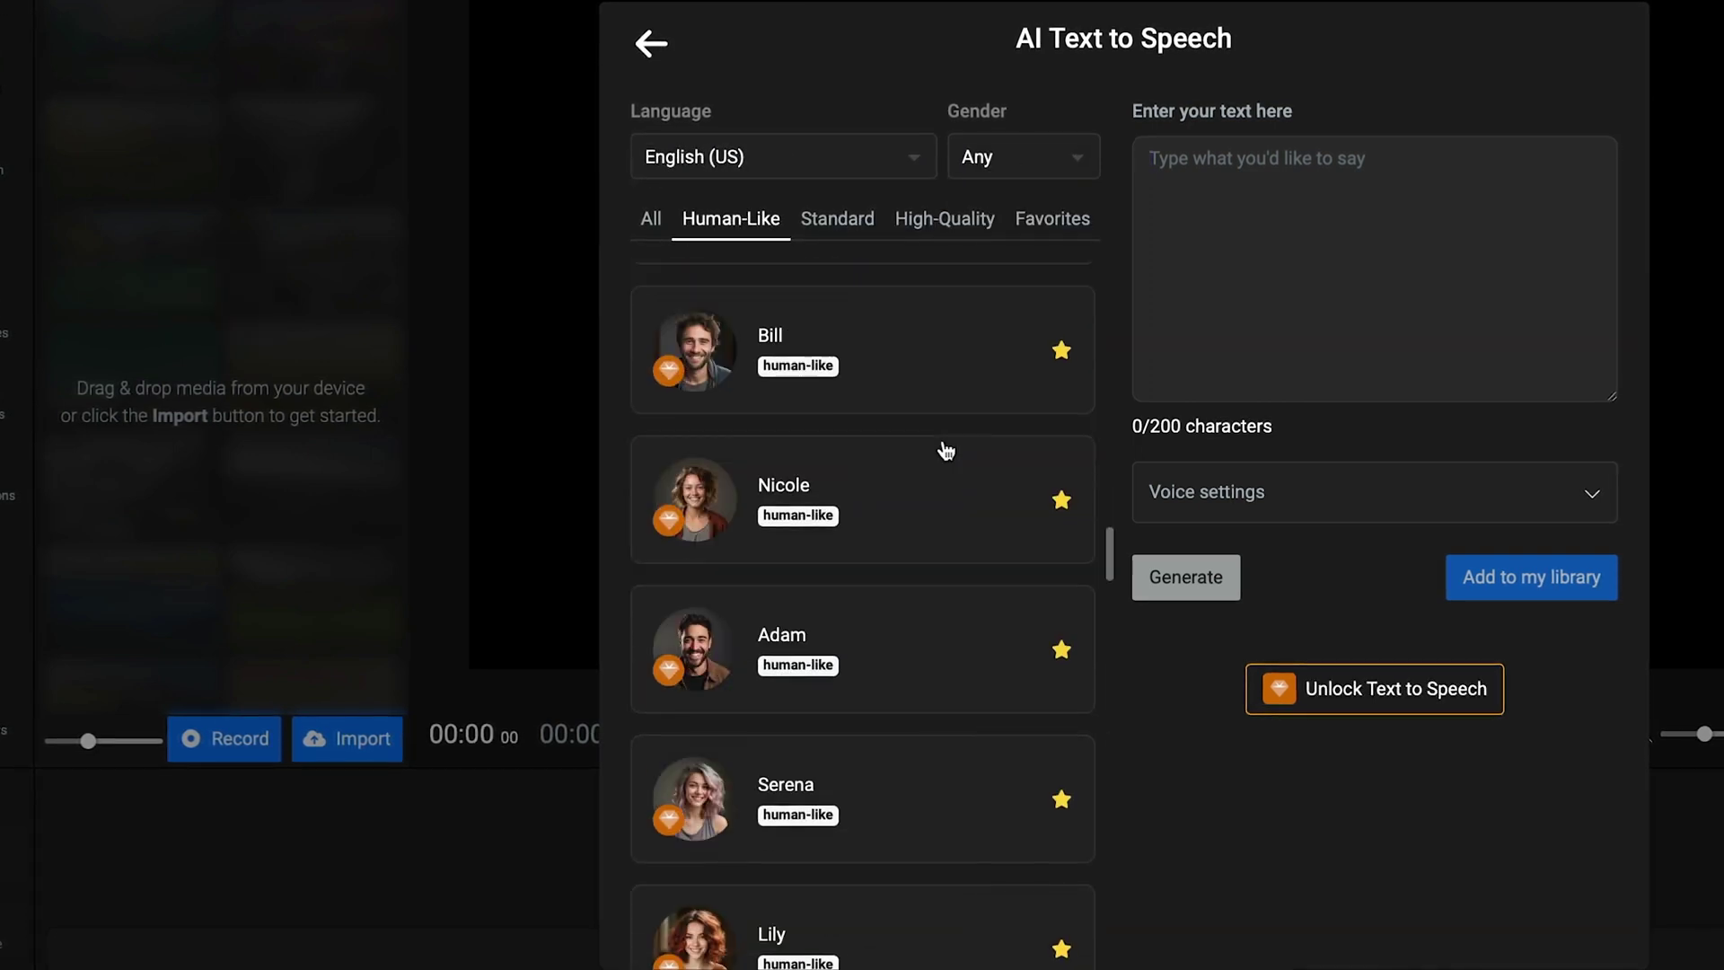
scroll(931, 472, "down", 8)
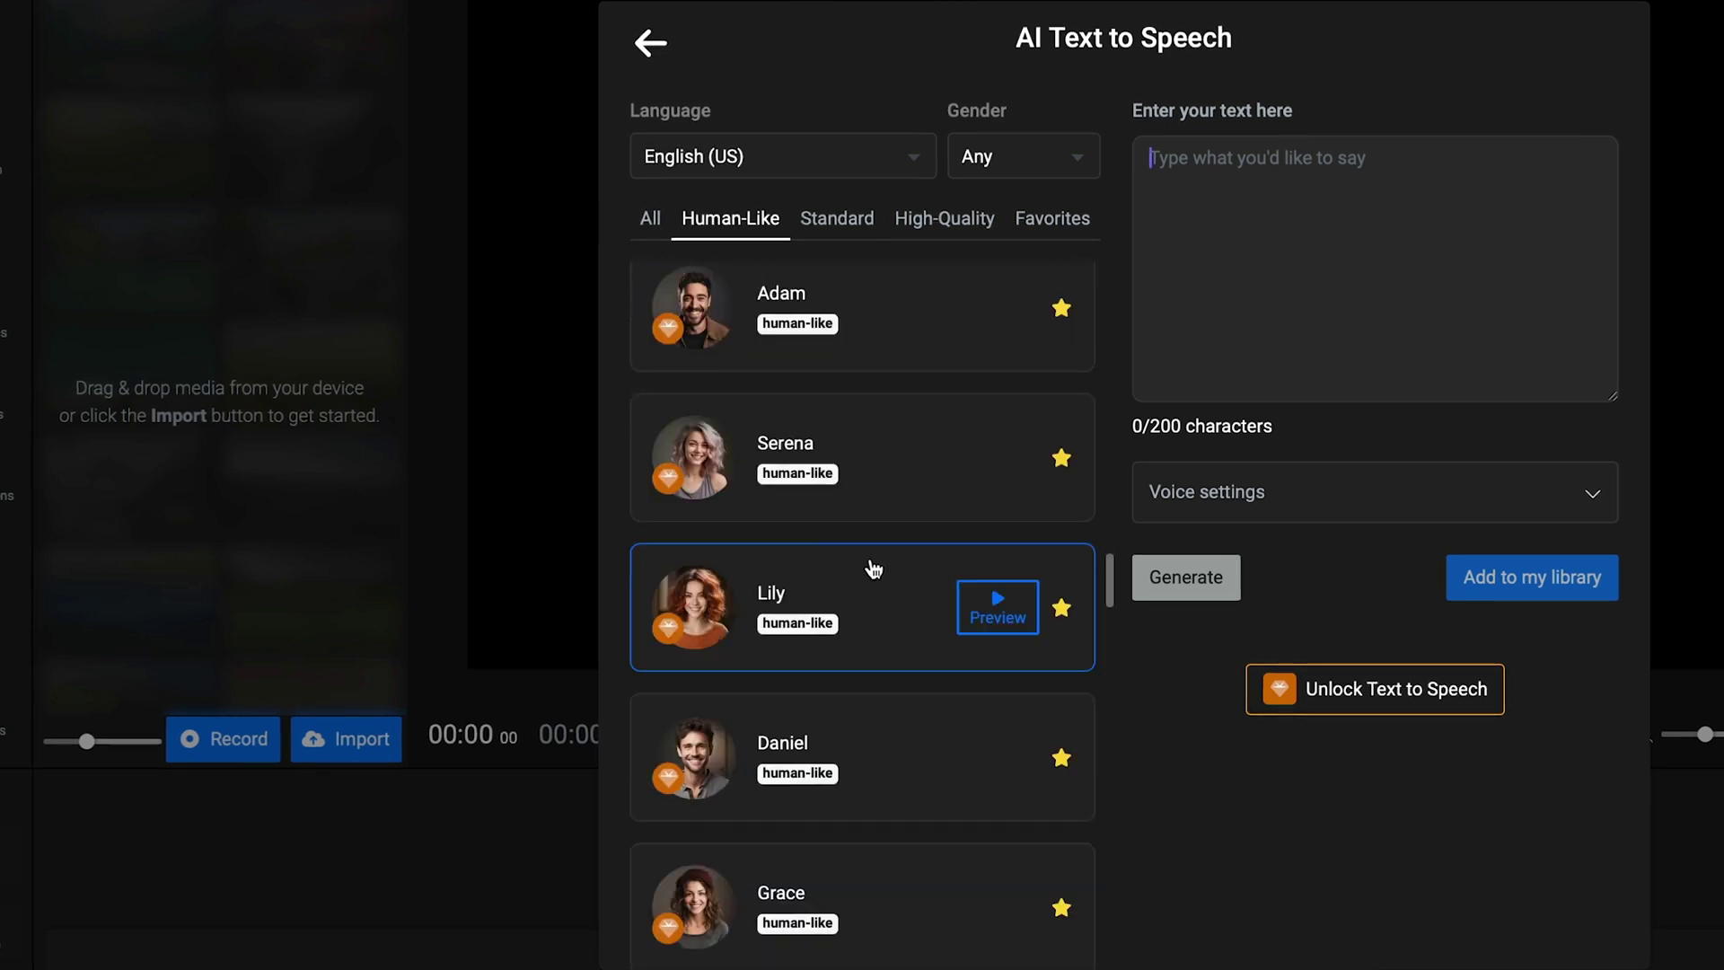
scroll(877, 665, "down", 5)
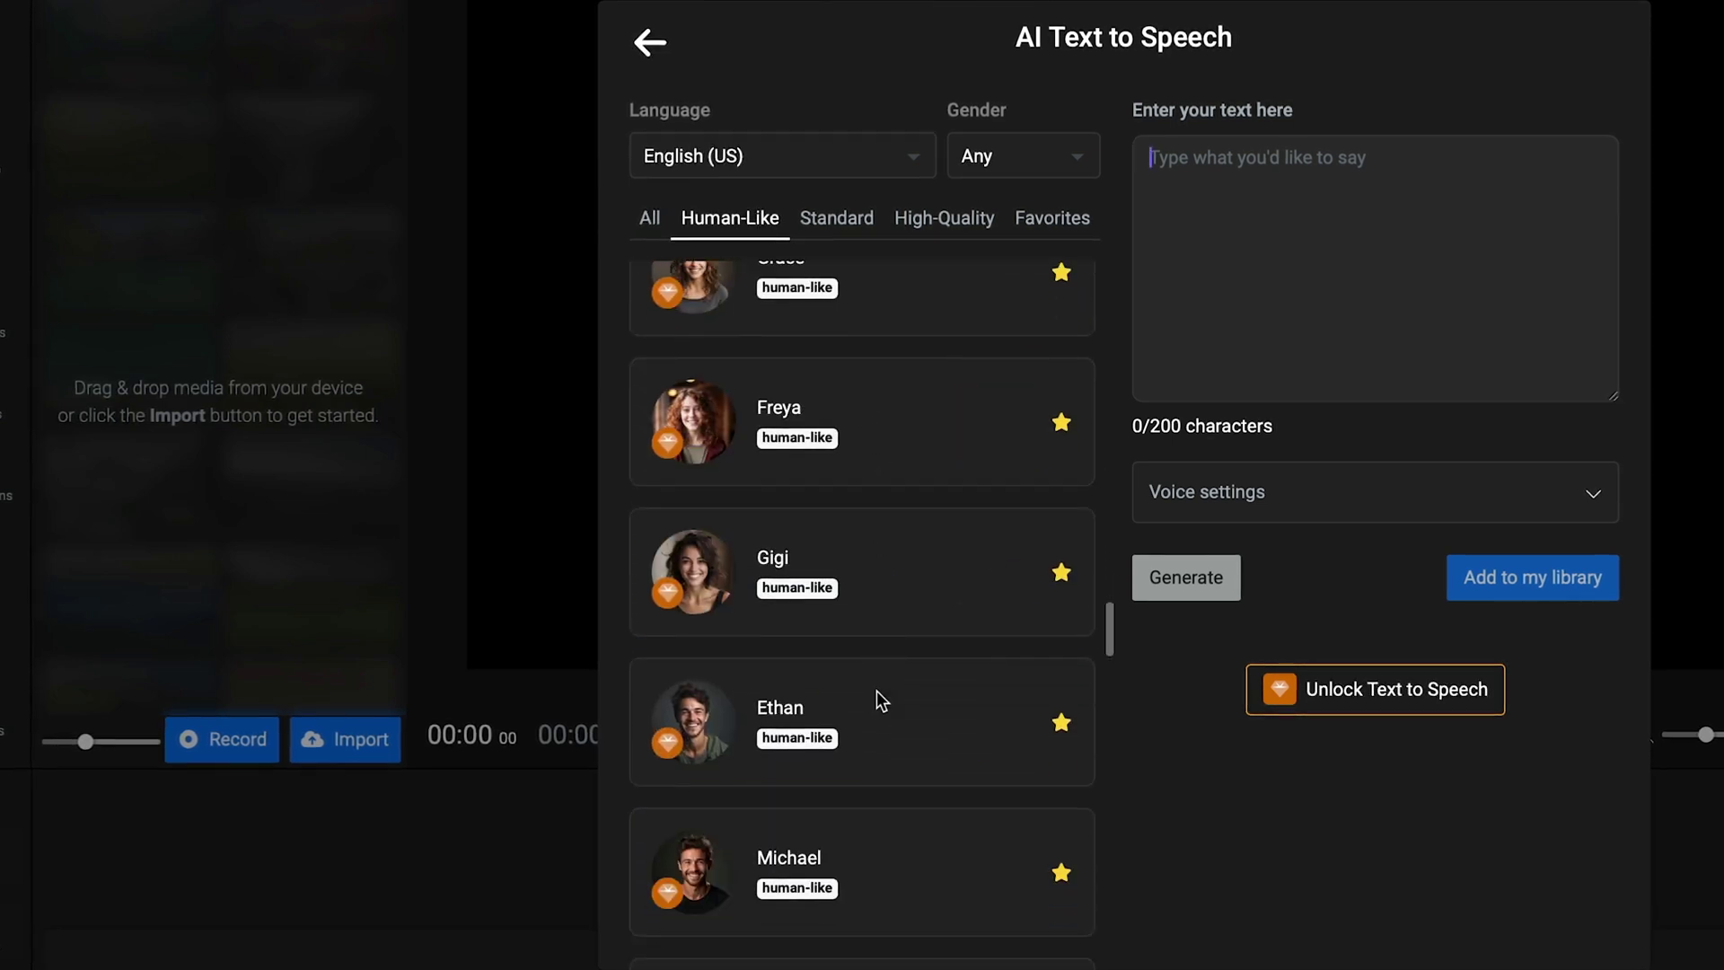
scroll(878, 700, "down", 5)
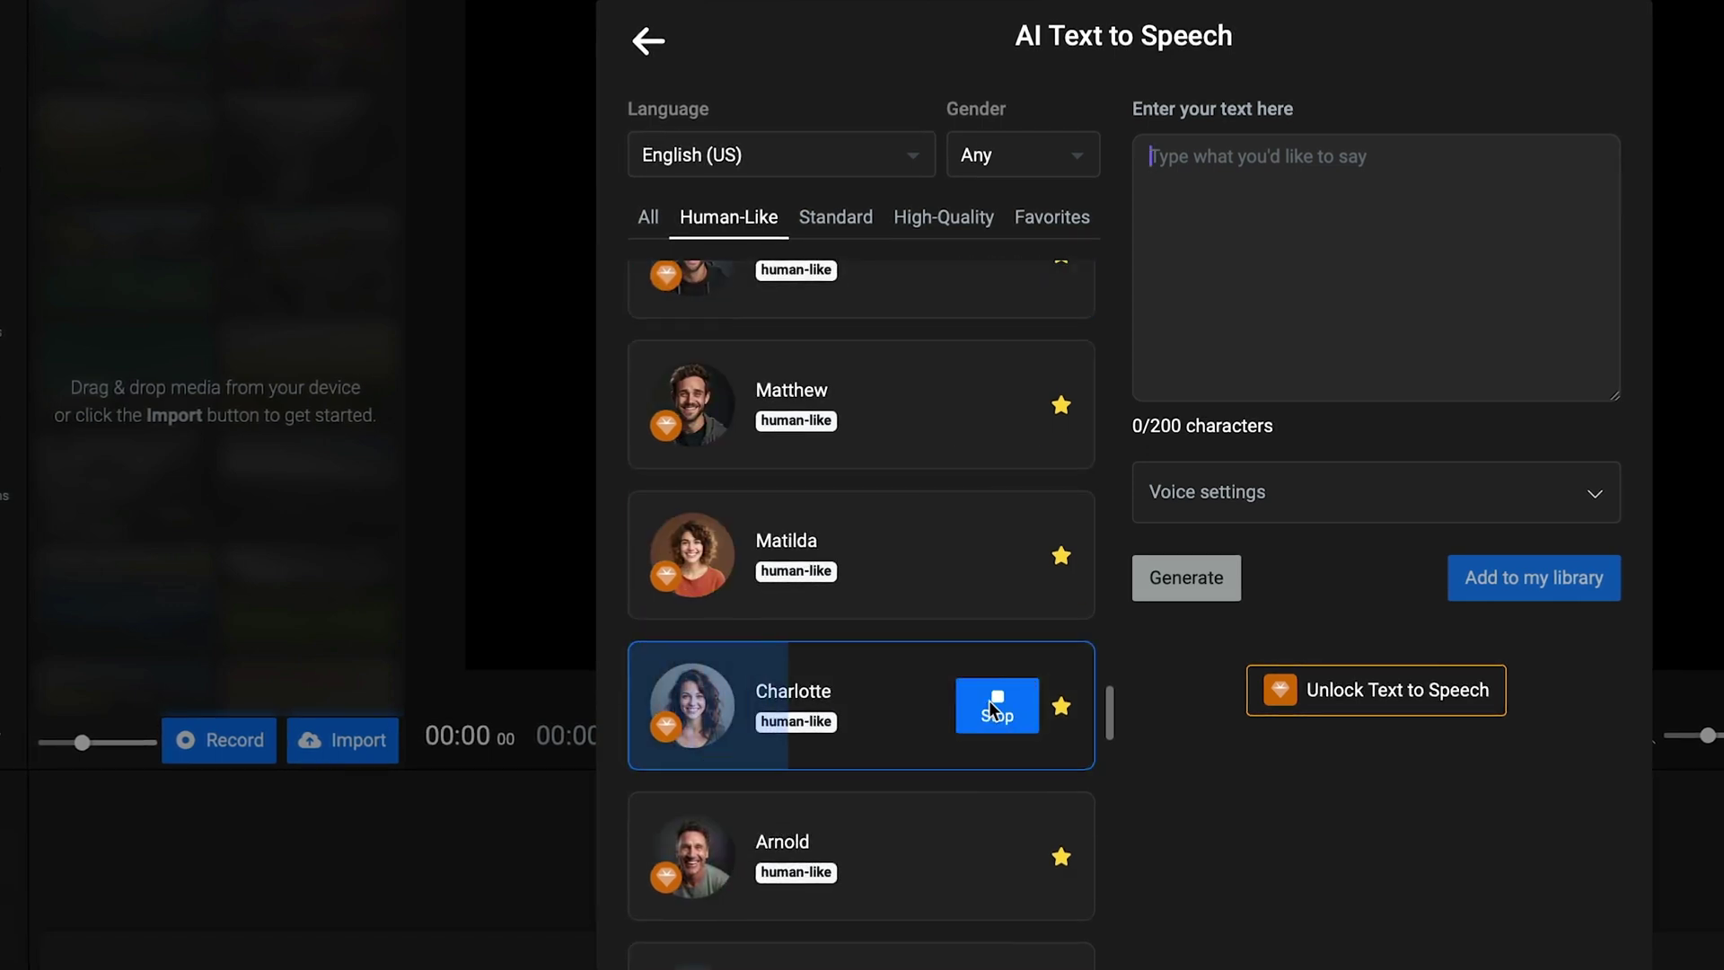
- Paste the script and change '100%' to '100 percent' so it reads 'Flixier is 100 percent online'
type("If you clicked on this video, you’re probably looking for a way to create realistic voiceovers without having to use your own voice or invest in a recording setup.  In this video, I’ll show you how to")
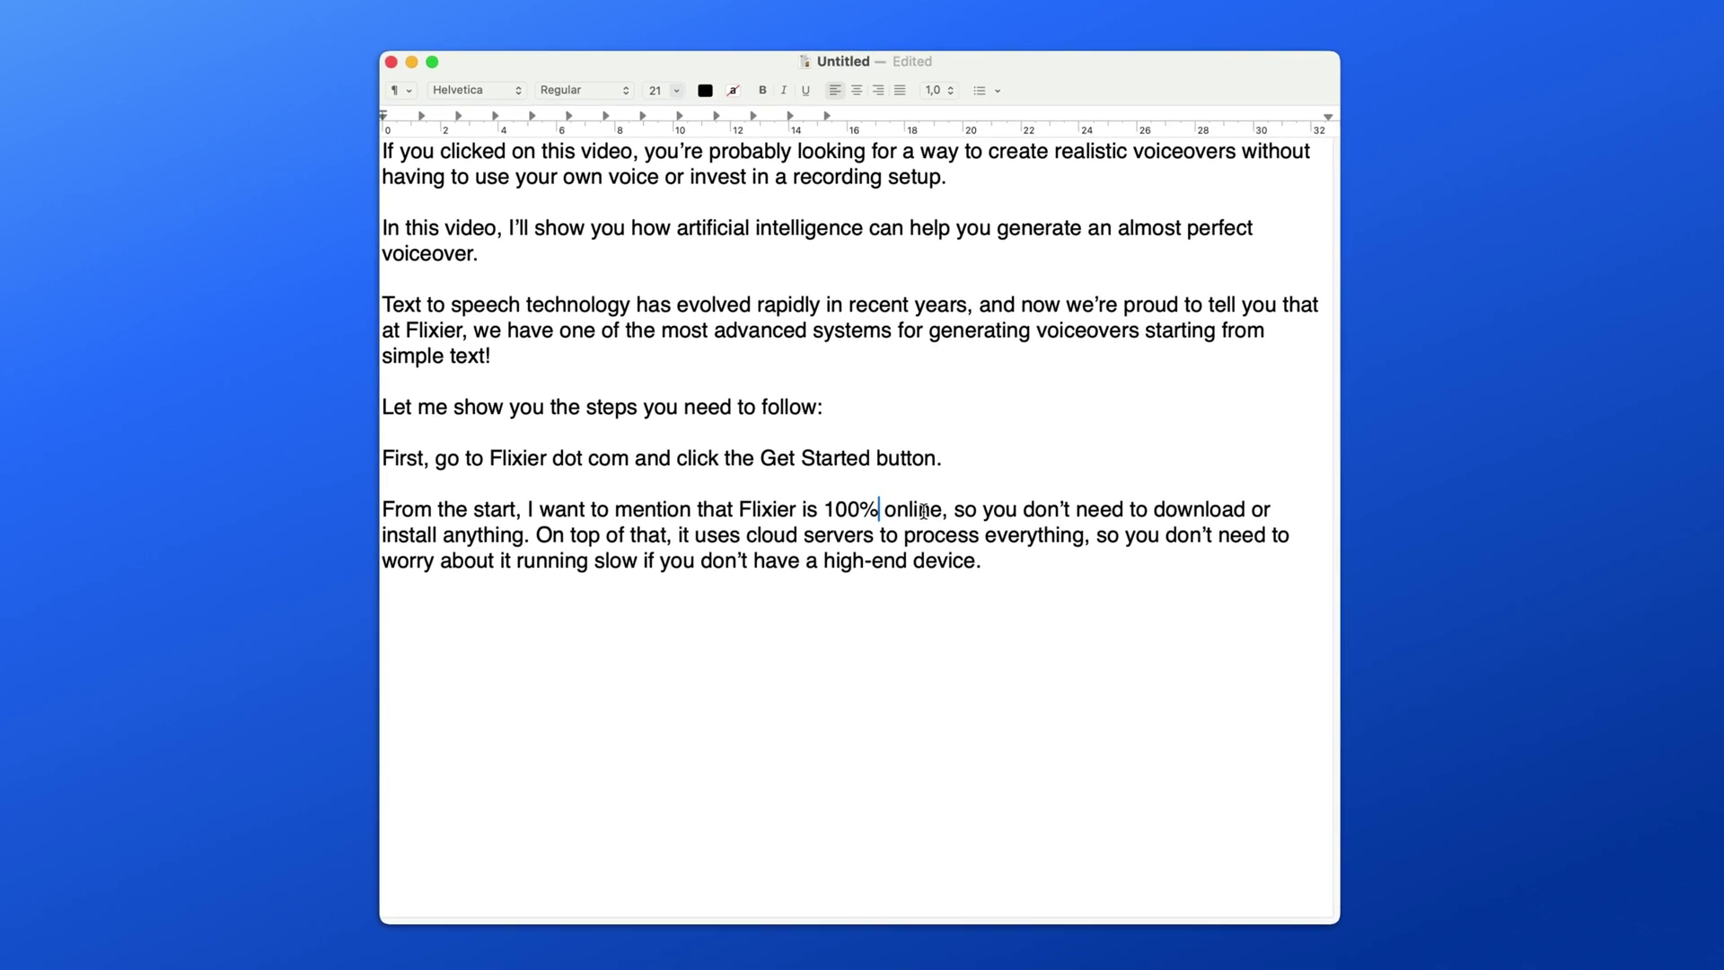
type("ent")
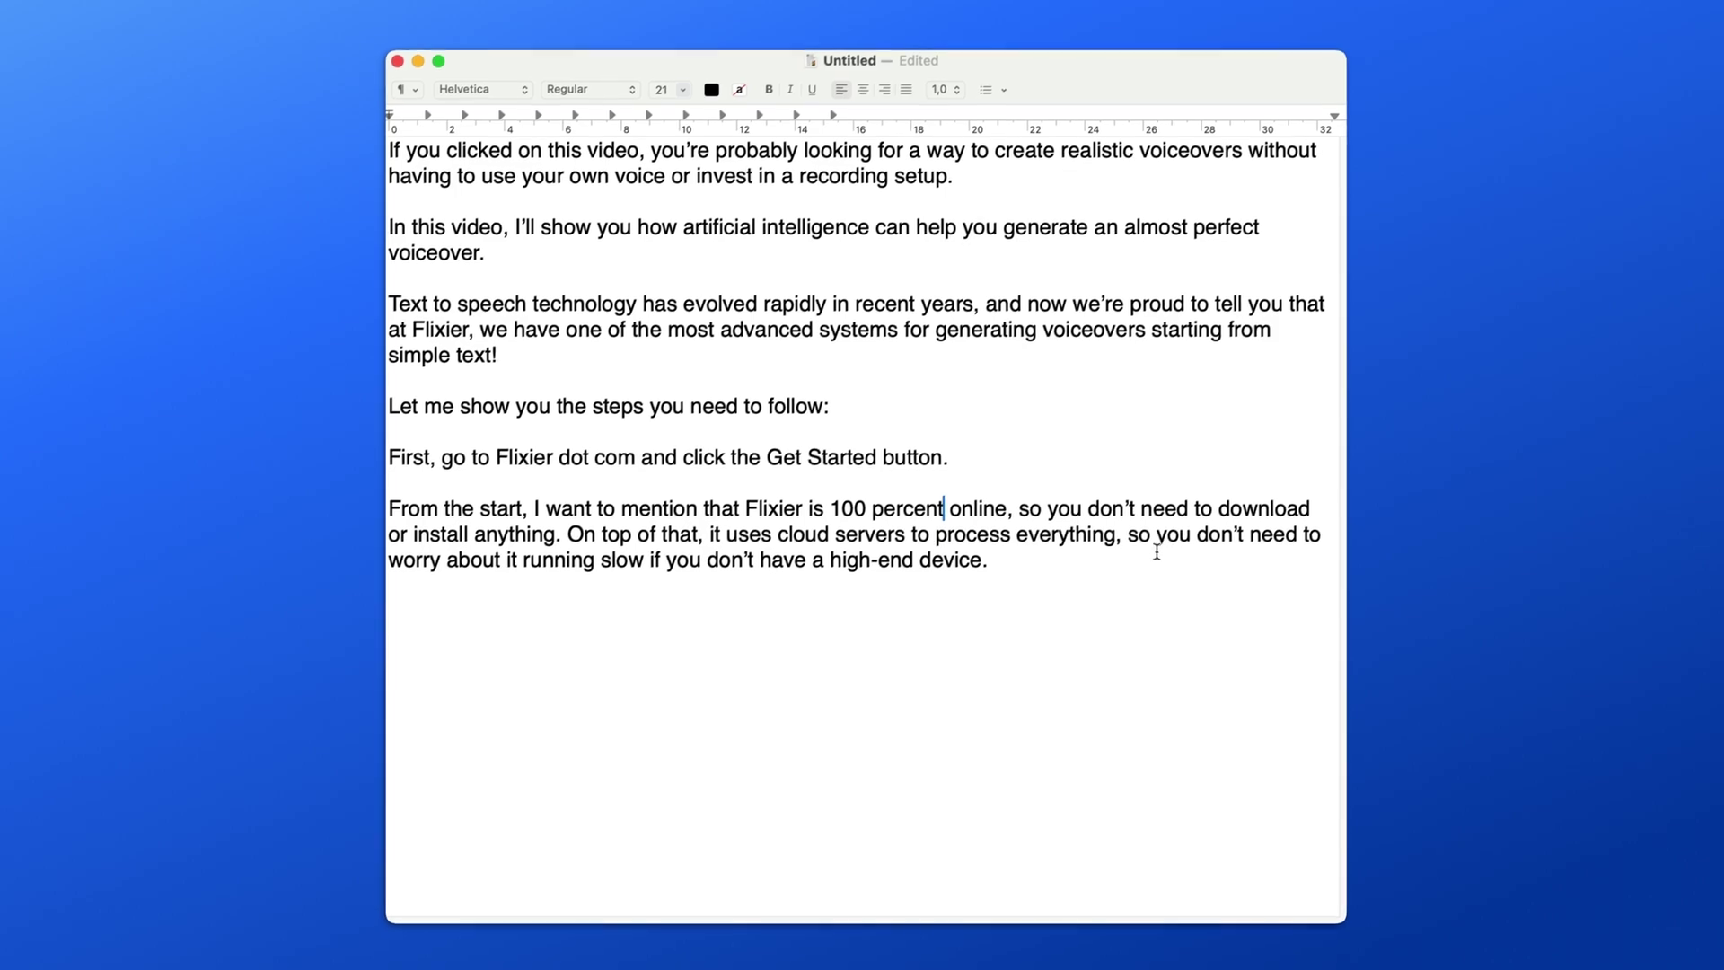
left_click(997, 555)
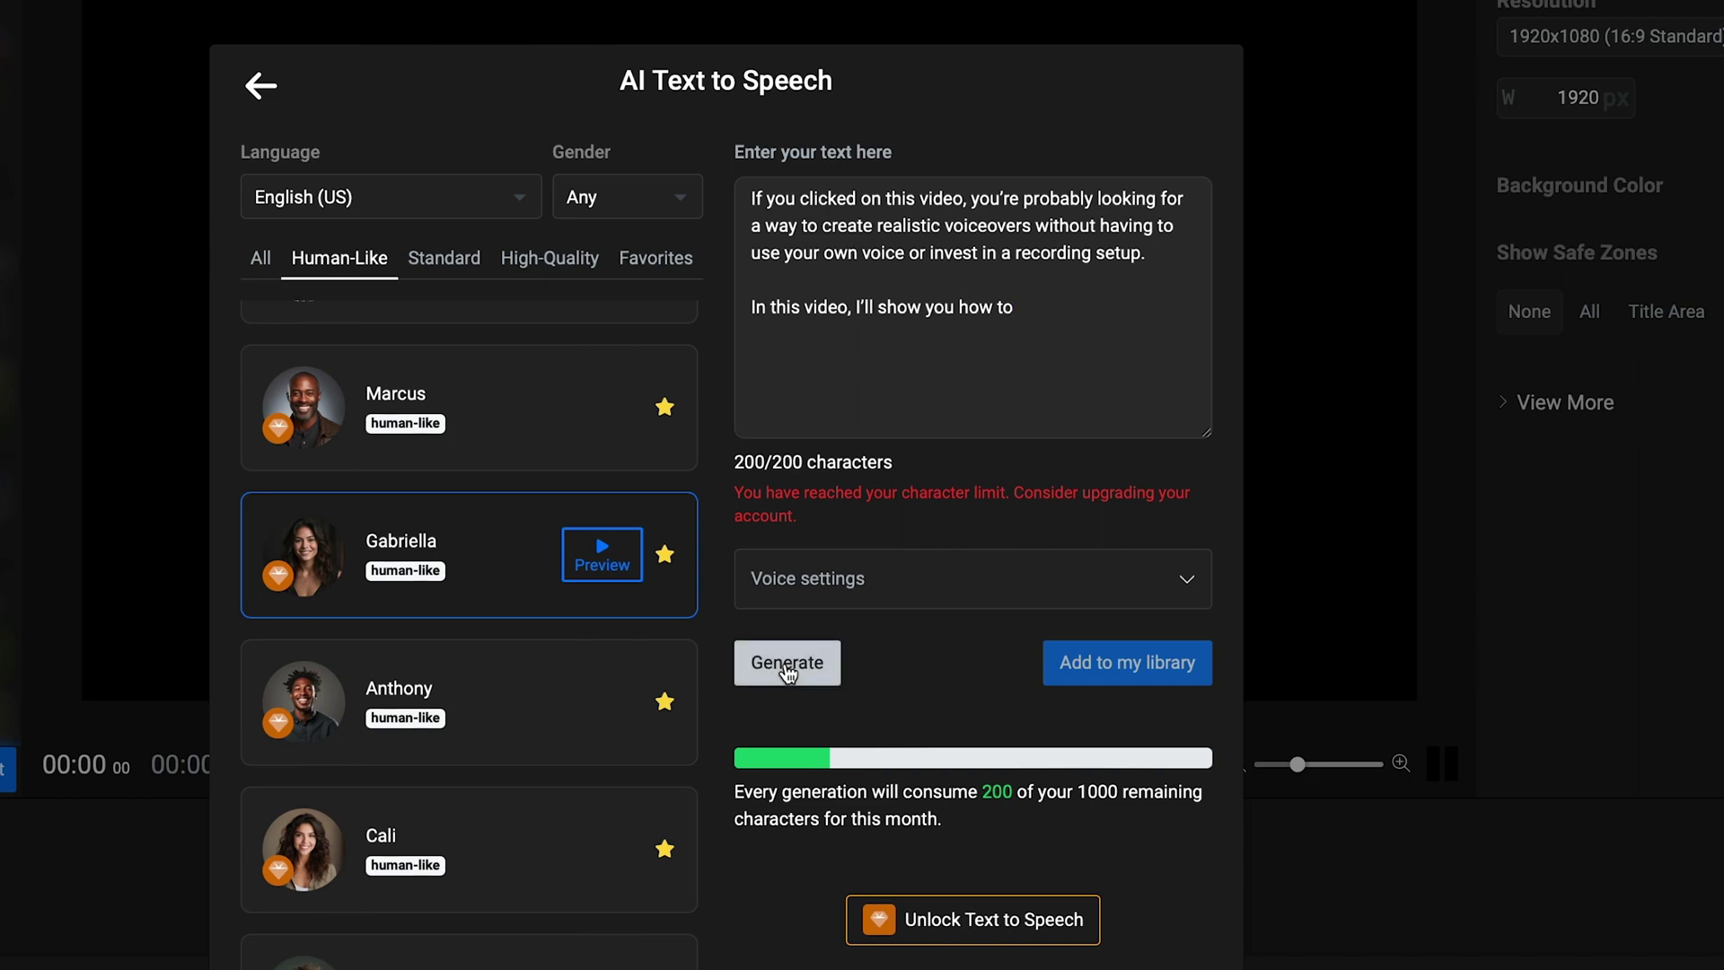
- Generate a 10-second Gabriella voiceover from the script's first 200 characters and unlock full features
left_click(787, 664)
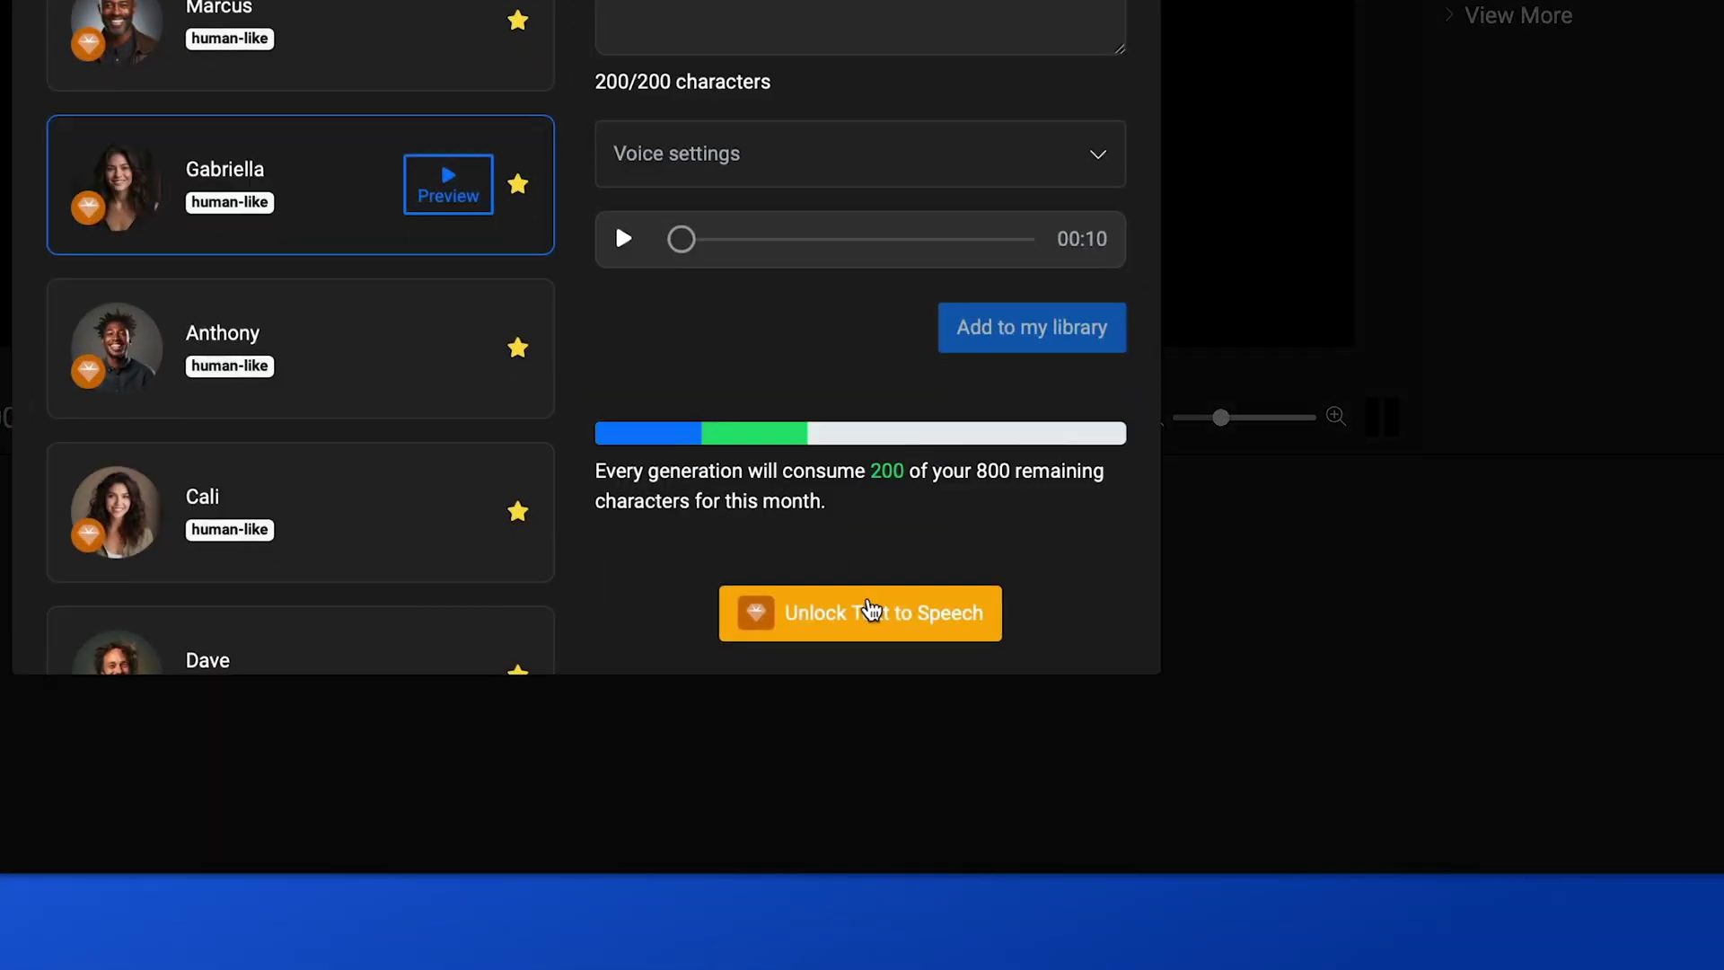
left_click(869, 610)
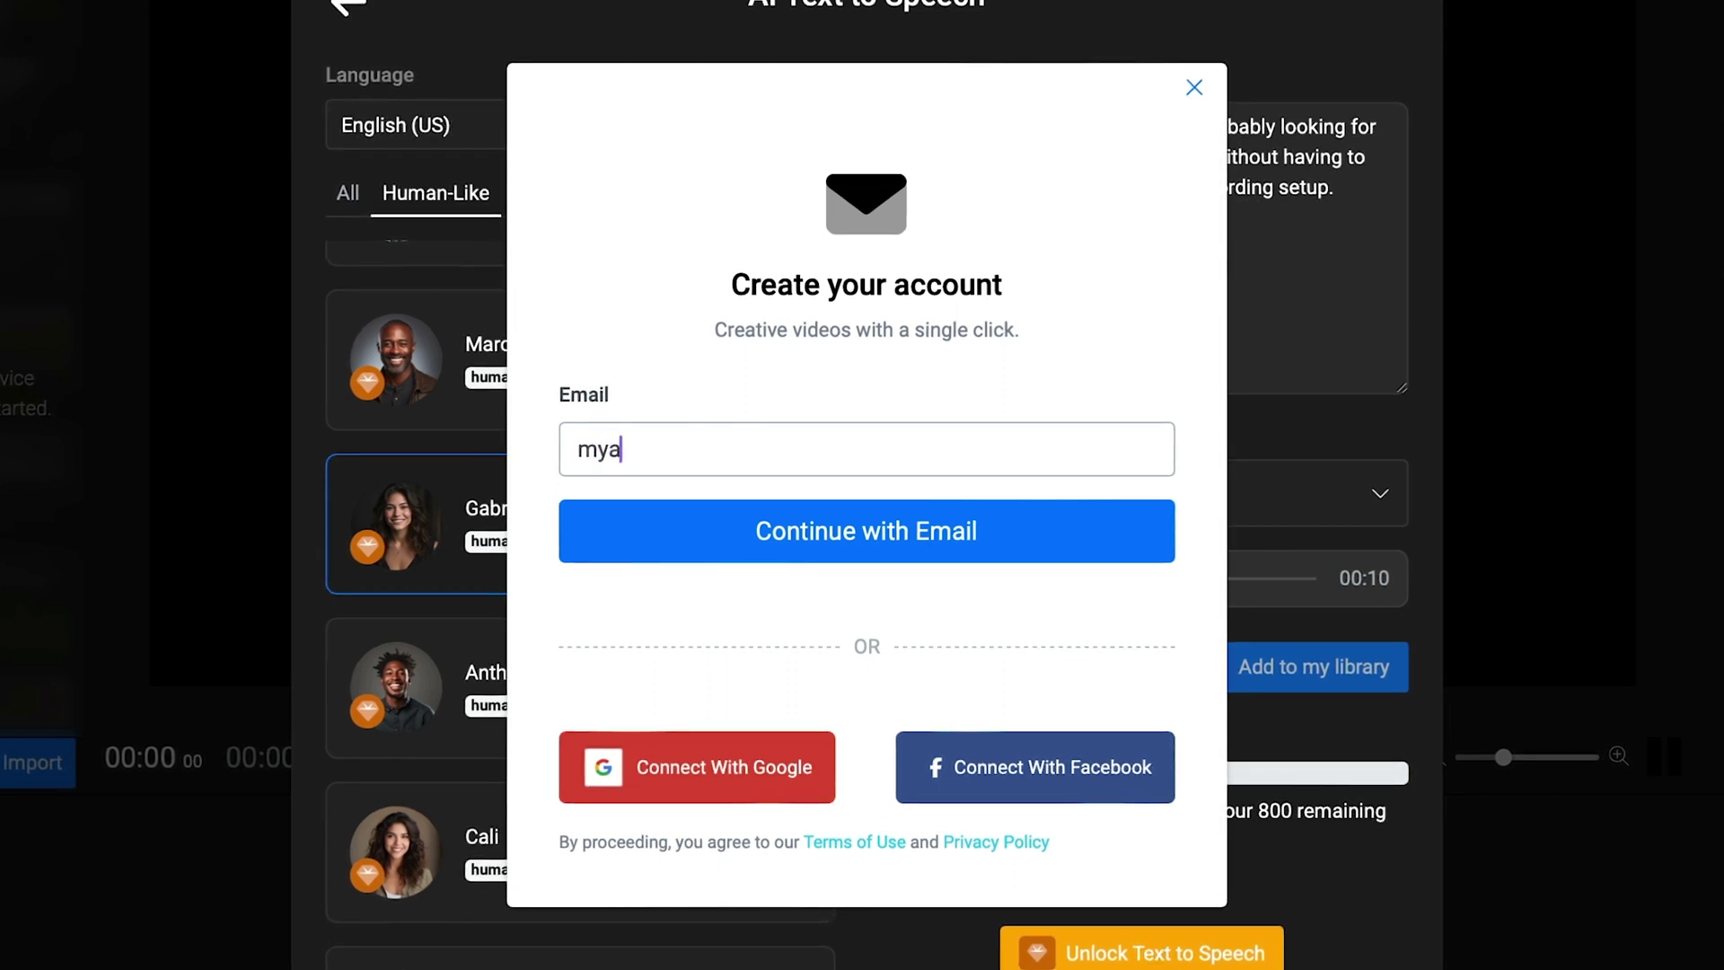
- Sign up for Flixier with your e-mail address and verify it
type("myaddress@email.com")
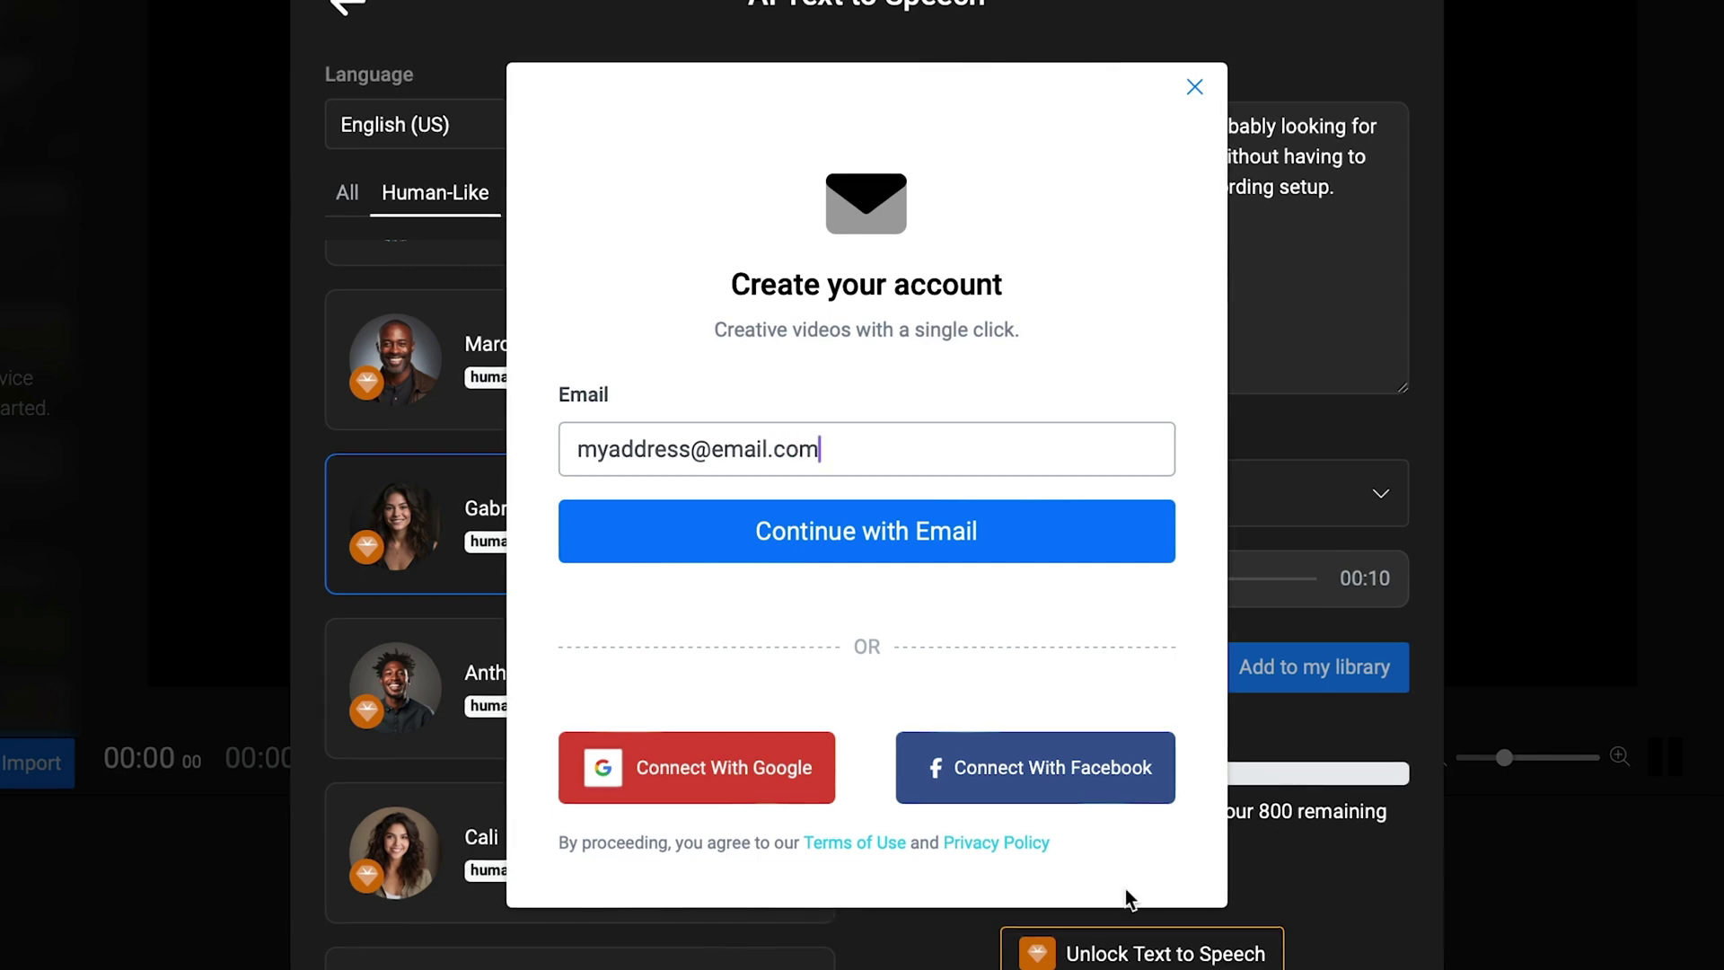
left_click(858, 548)
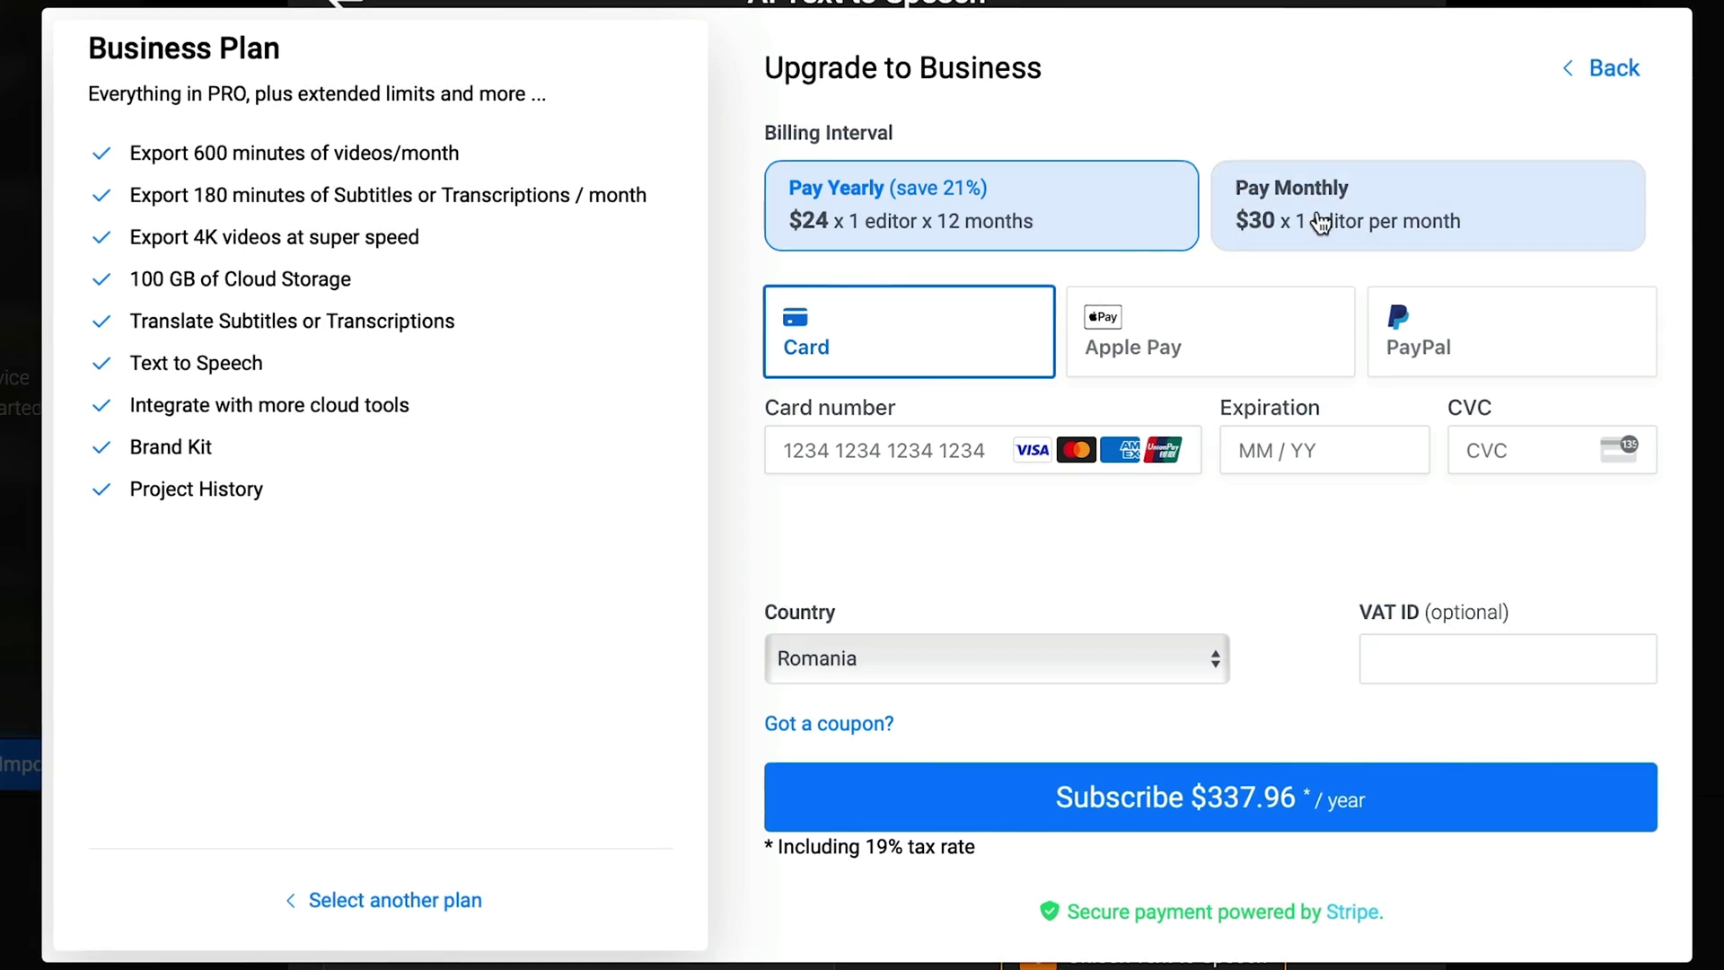
- Set the Business plan upgrade to yearly billing paid with PayPal
left_click(1297, 223)
left_click(1053, 231)
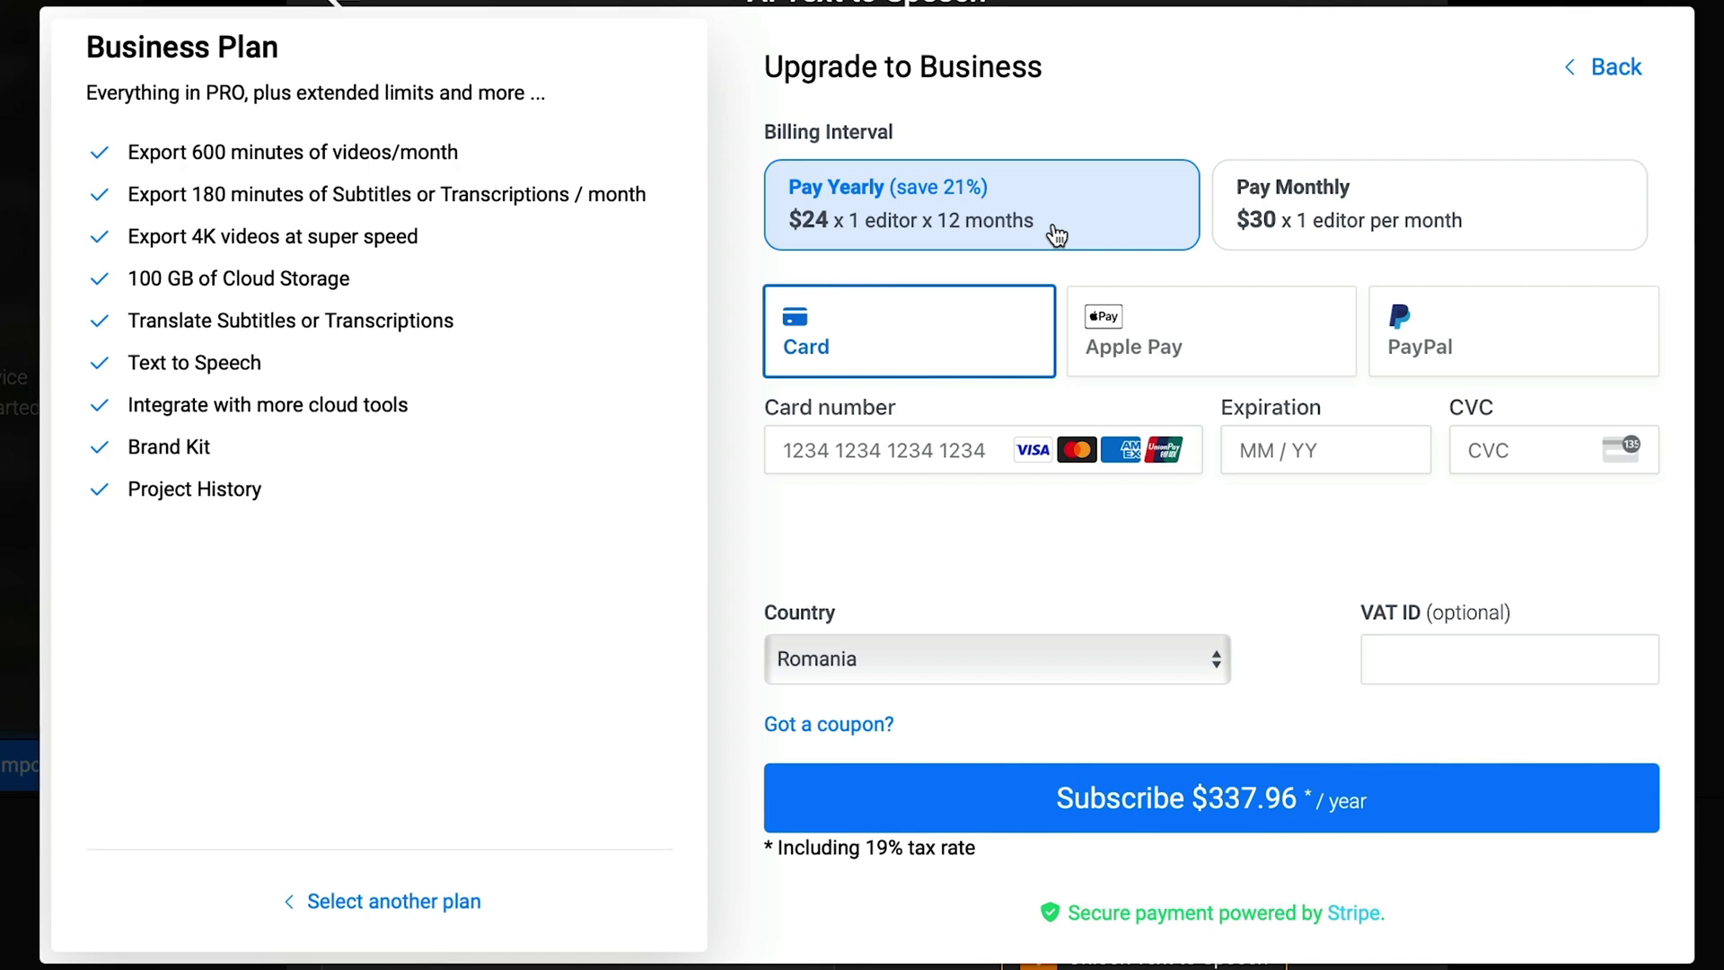
left_click(1181, 306)
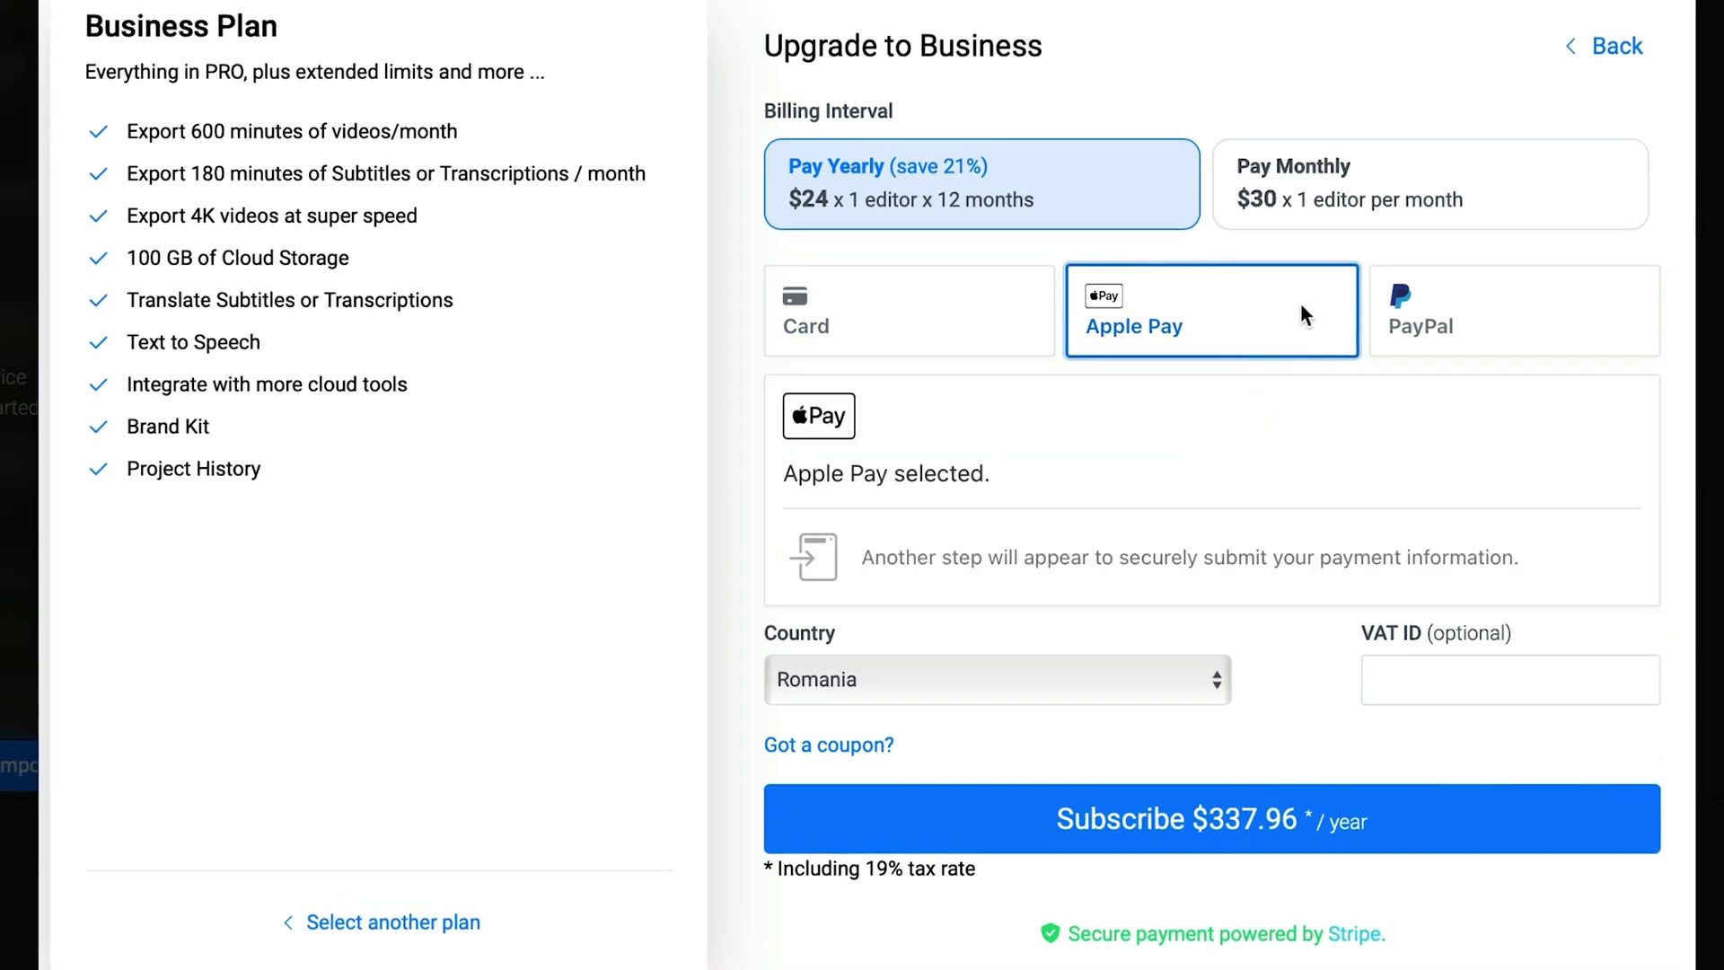
left_click(1417, 321)
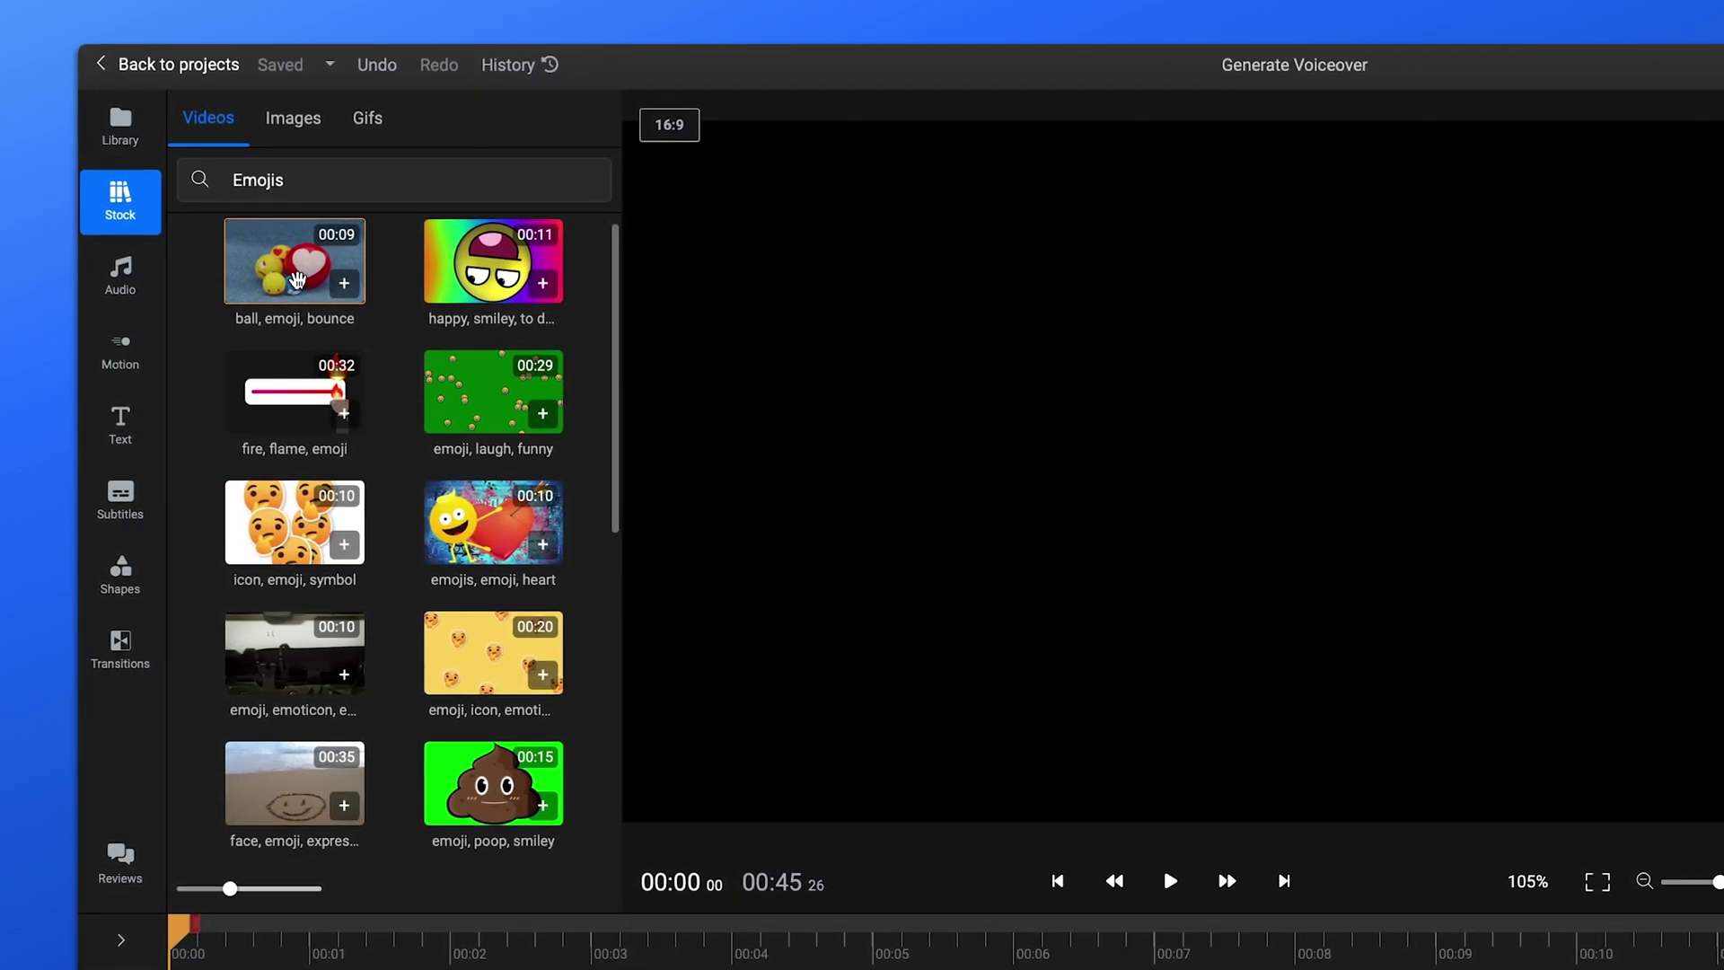
- Replace the 'Emojis' stock video search with 'computer' and browse the results
double_click(278, 182)
type("computer")
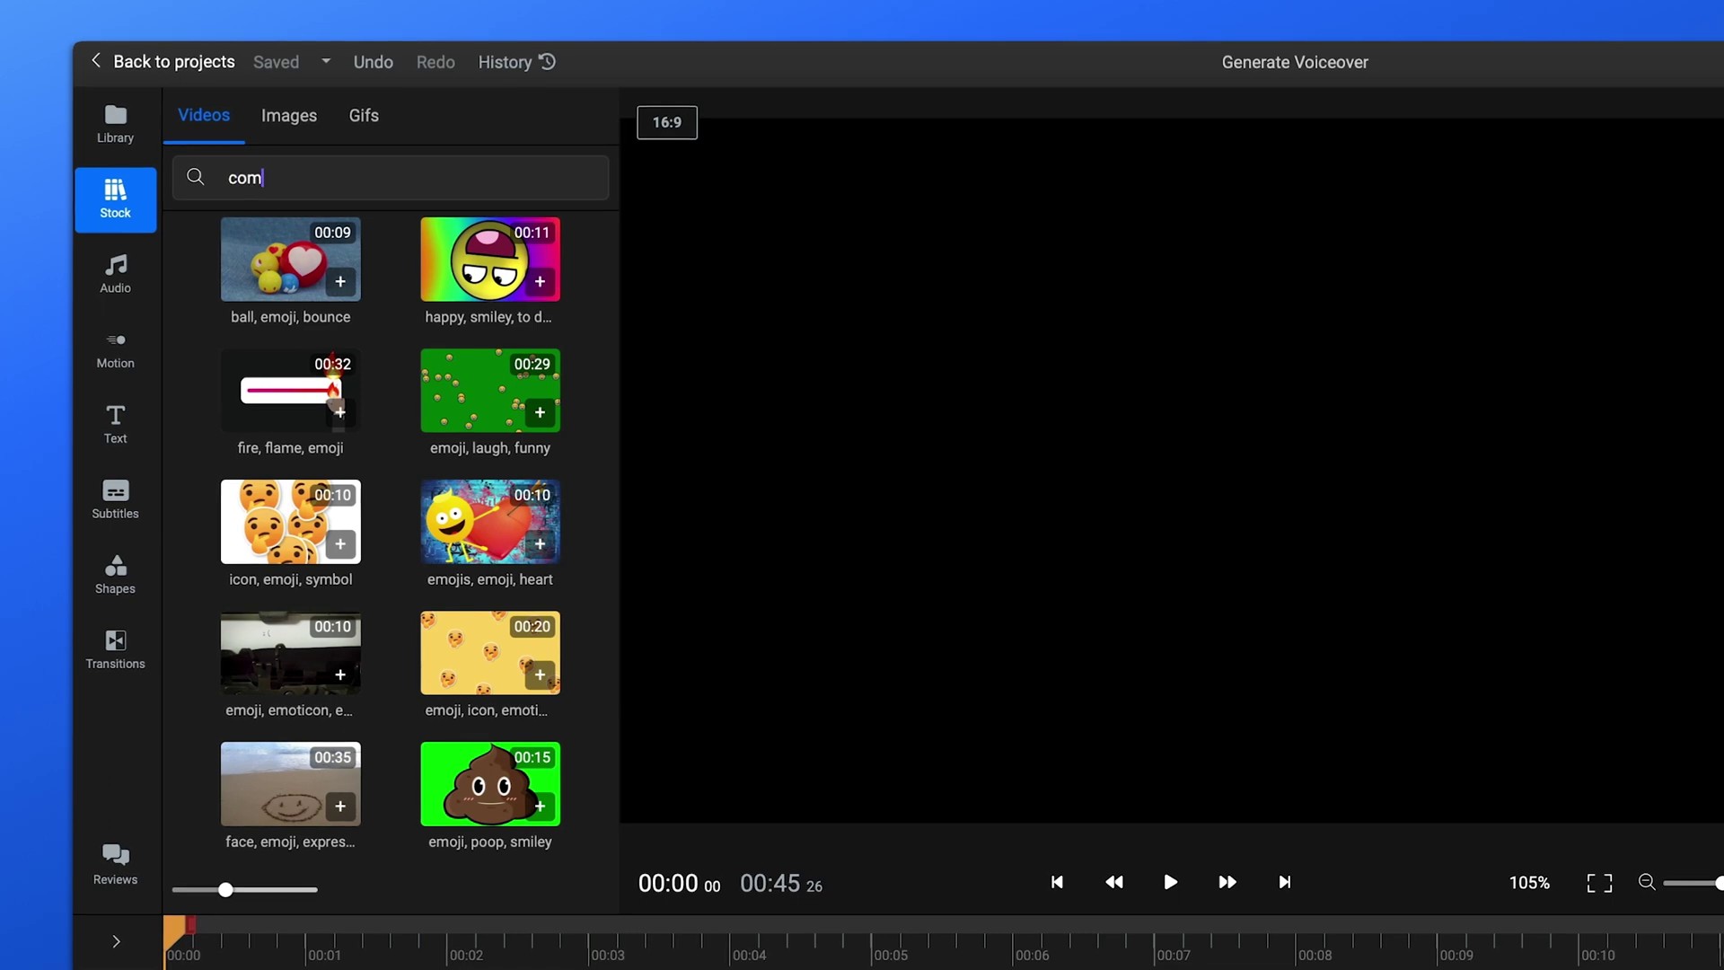
key("Return")
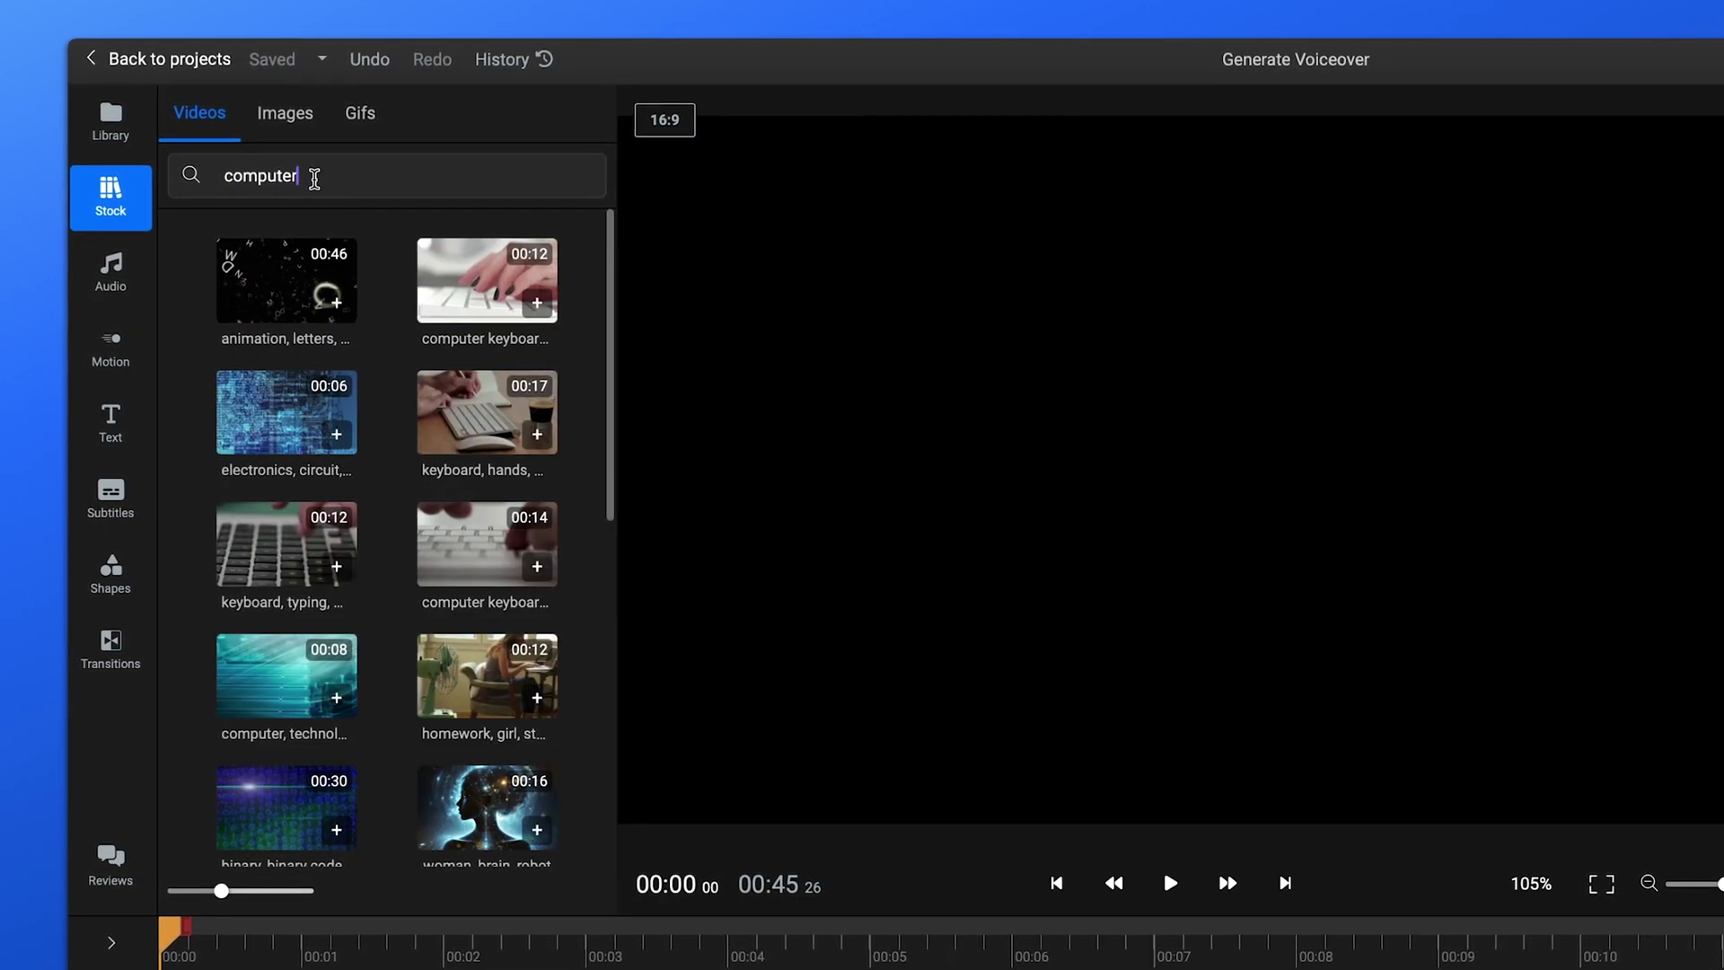
scroll(415, 468, "down", 1)
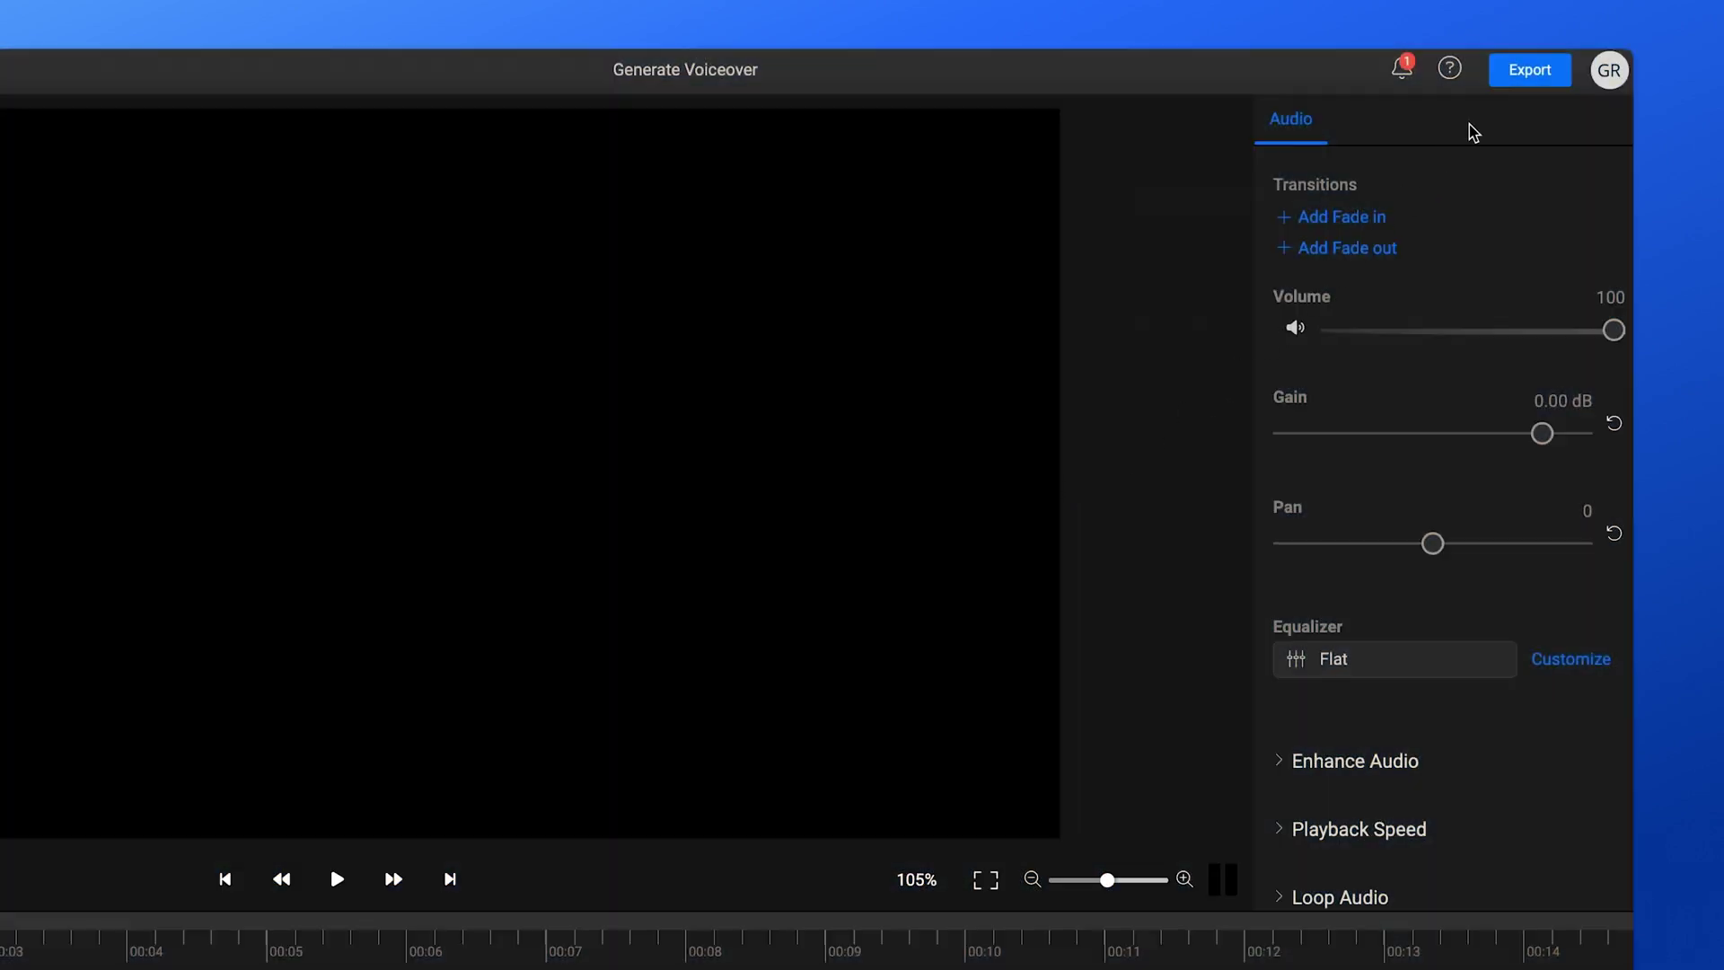
- Export the voiceover project with Save file as set to Audio
left_click(1526, 72)
left_click(1362, 219)
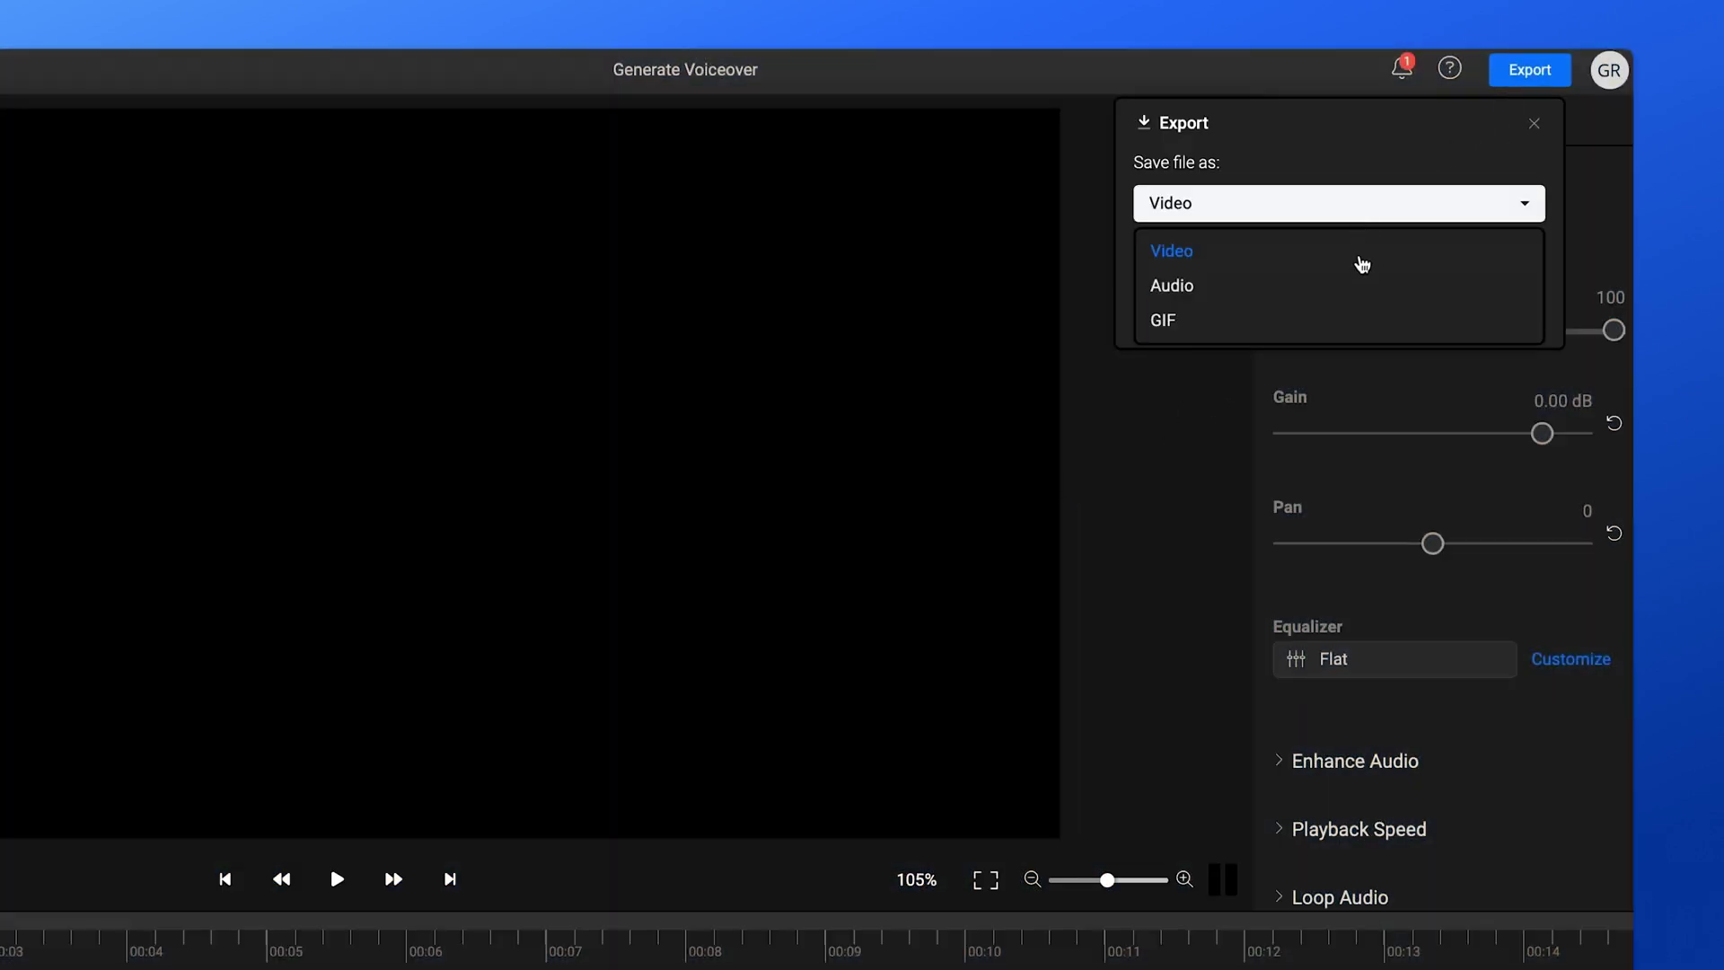
left_click(1356, 284)
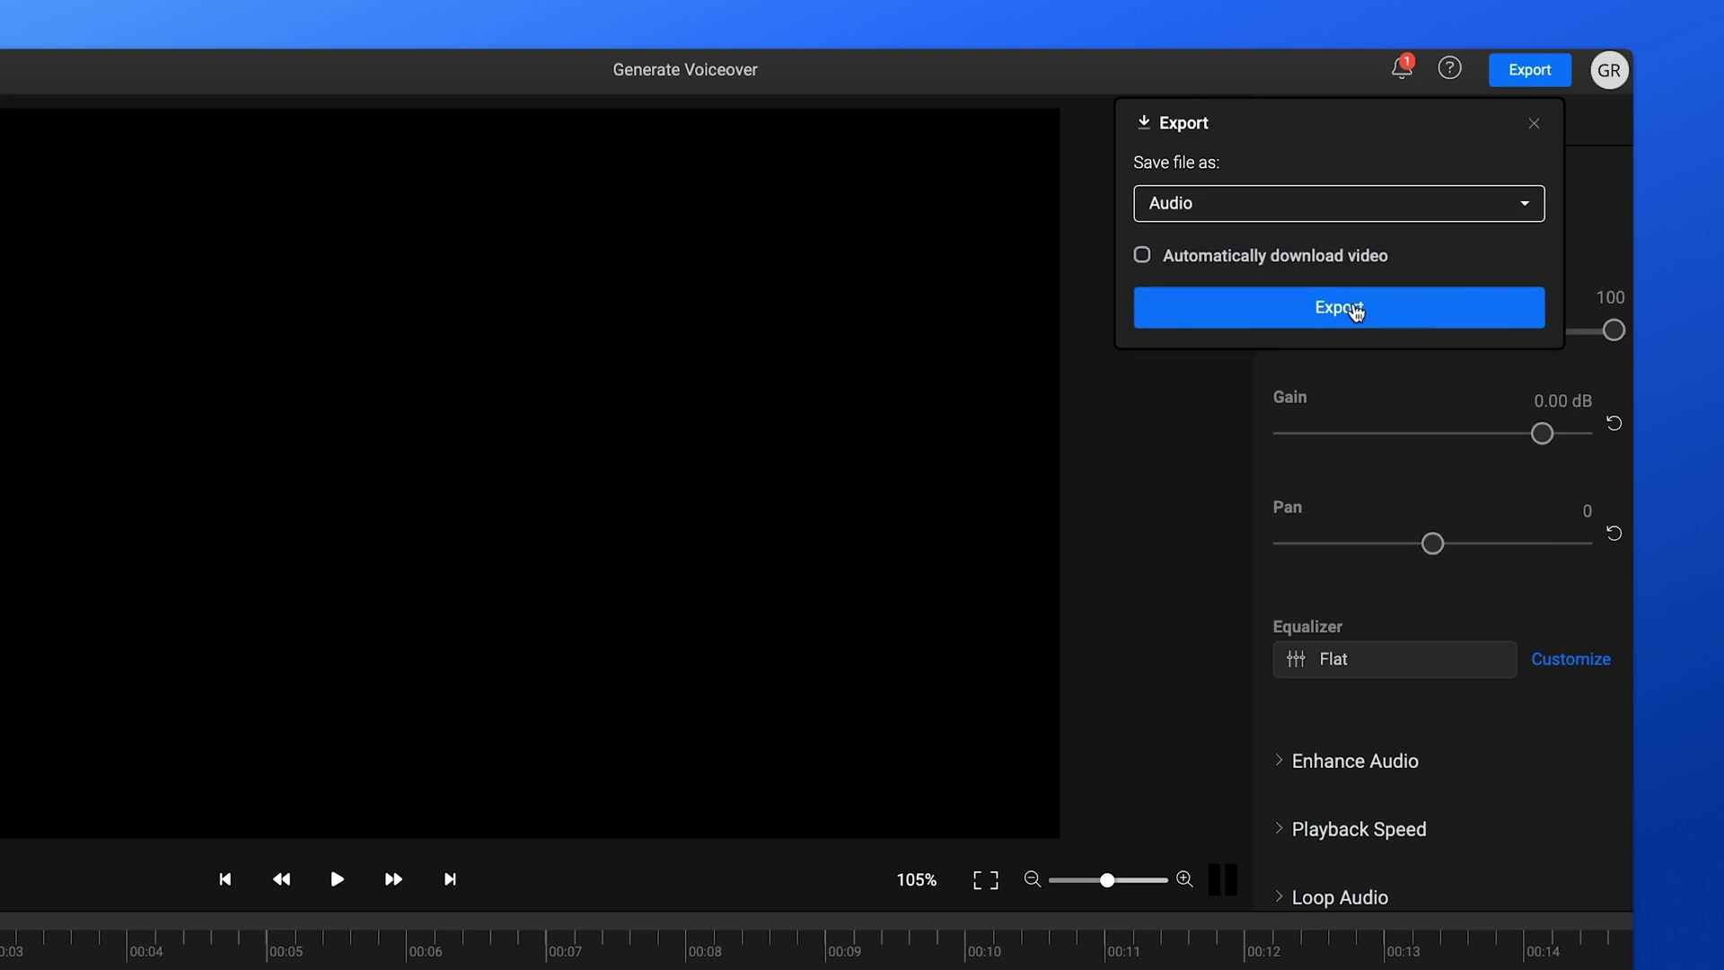
left_click(1355, 310)
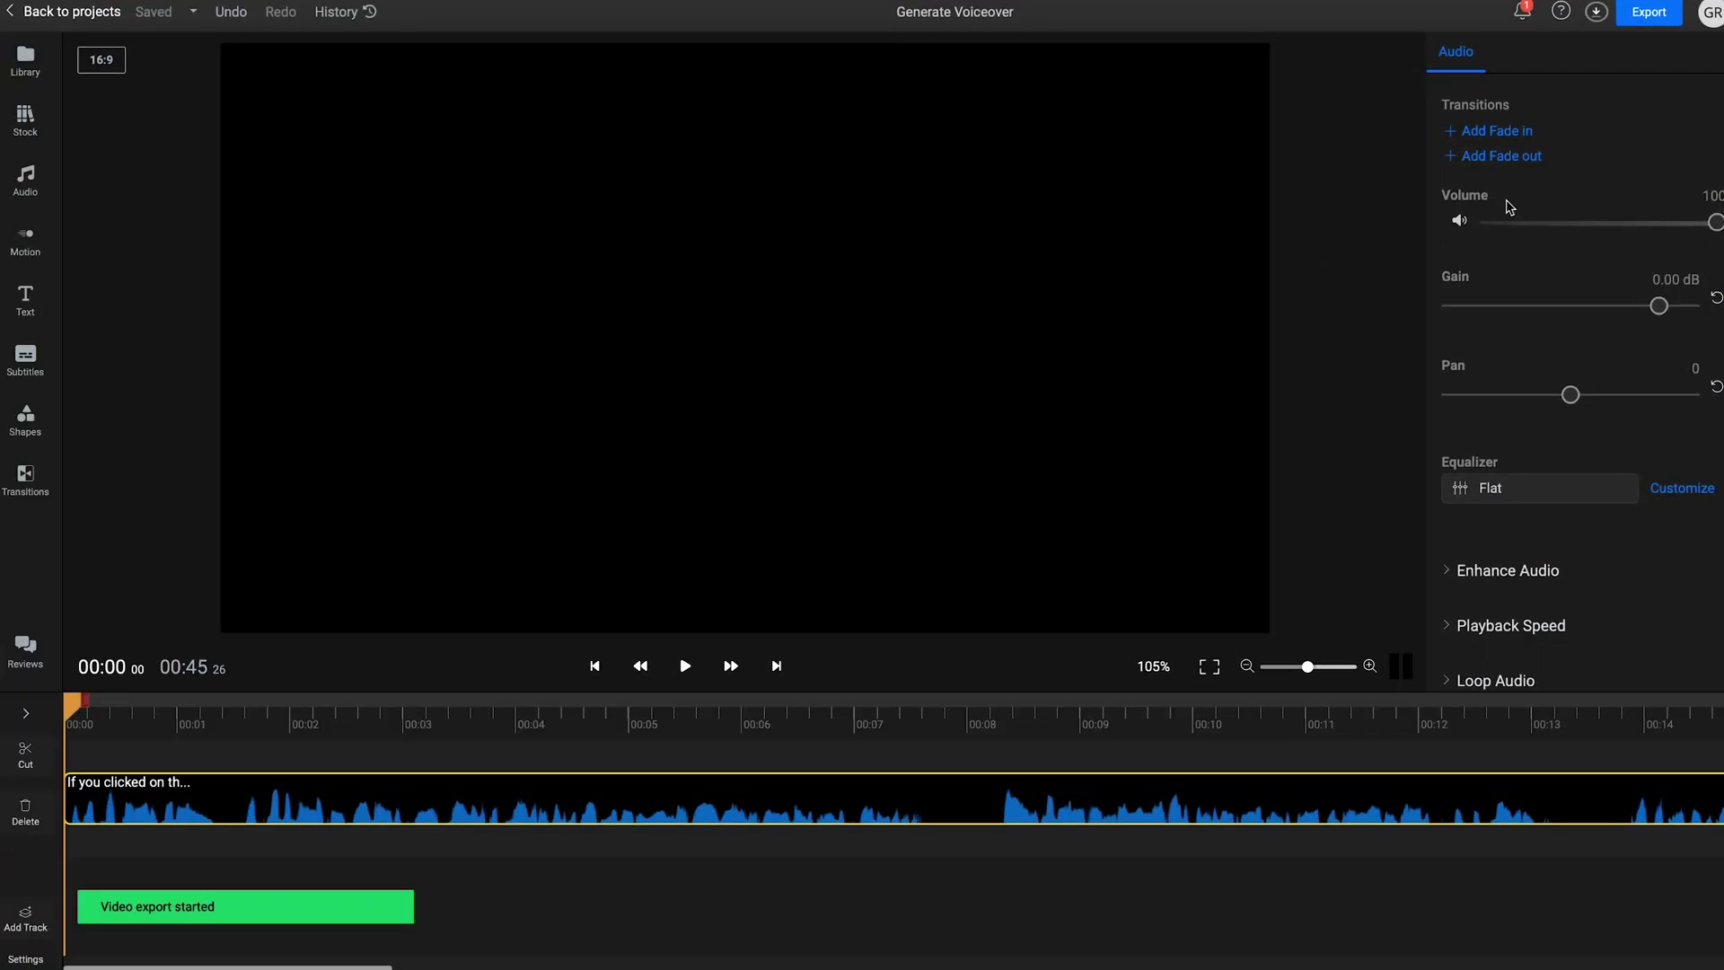